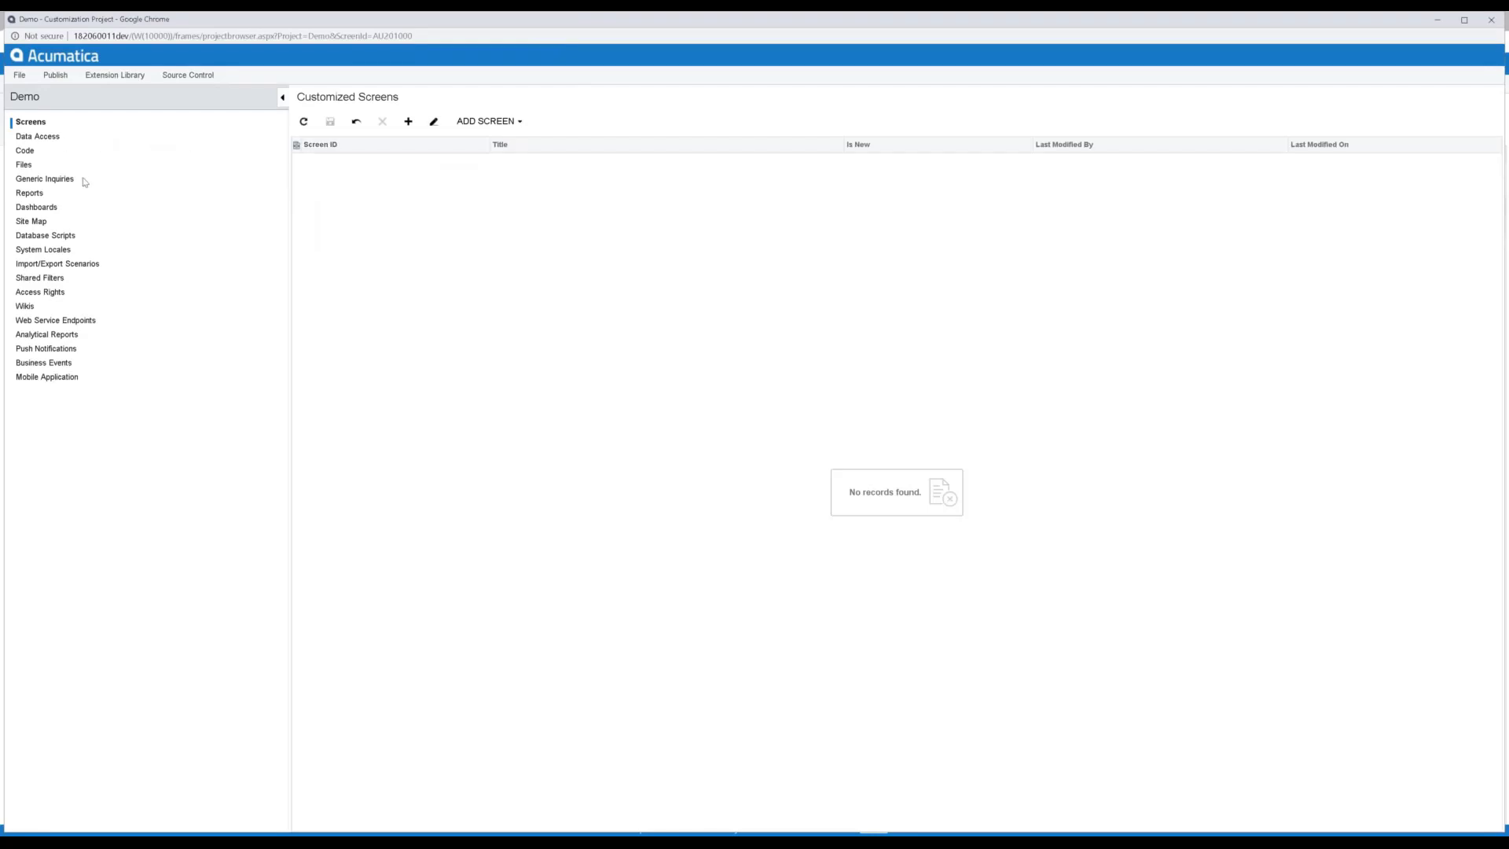
Add the existing data access class PX.Objects.IN.InventoryItem to the Demo project's customized data classes
click(47, 138)
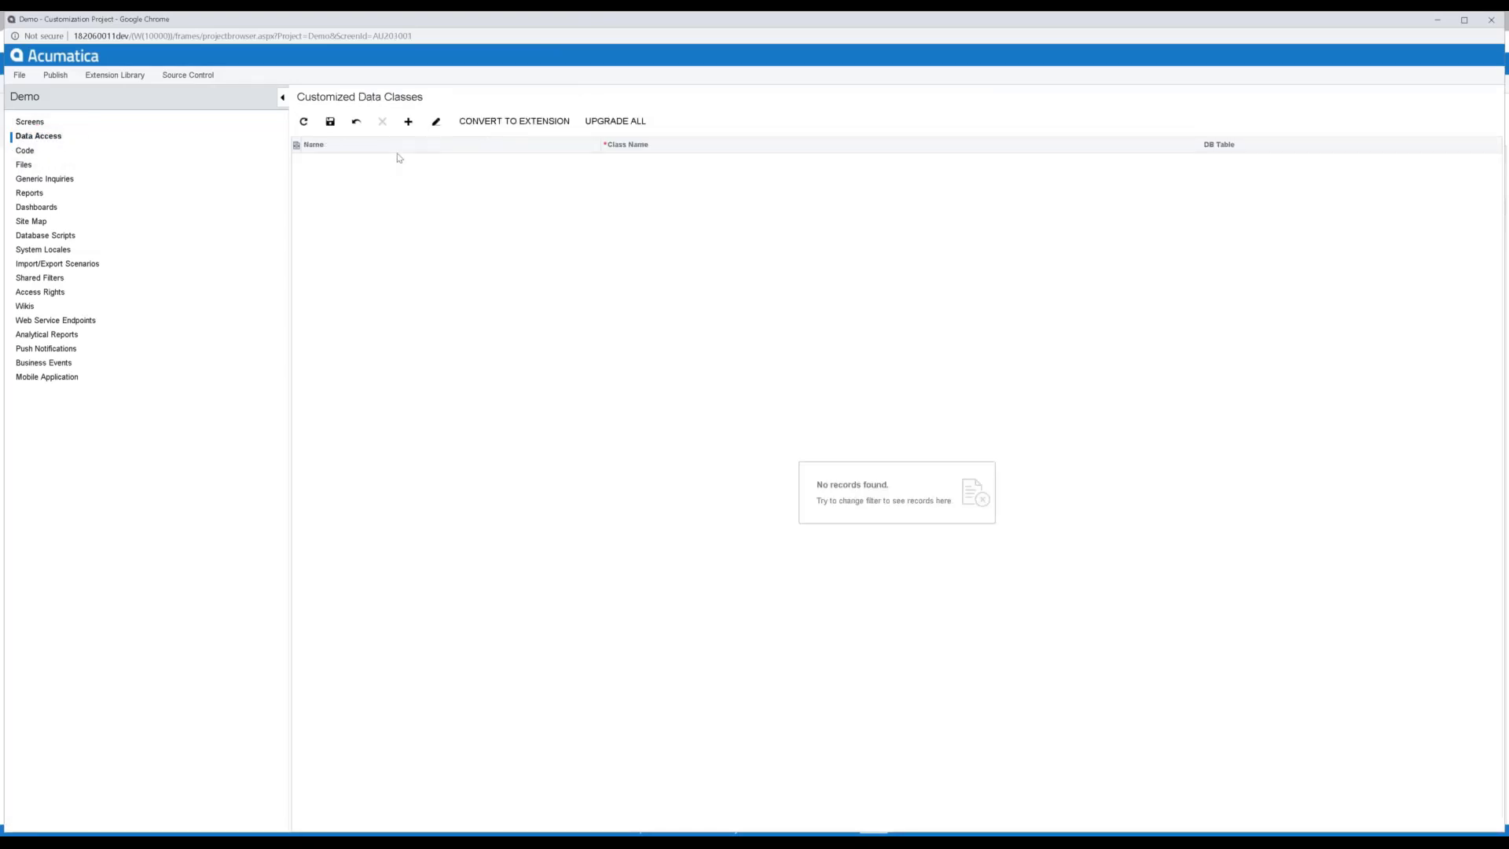
click(409, 124)
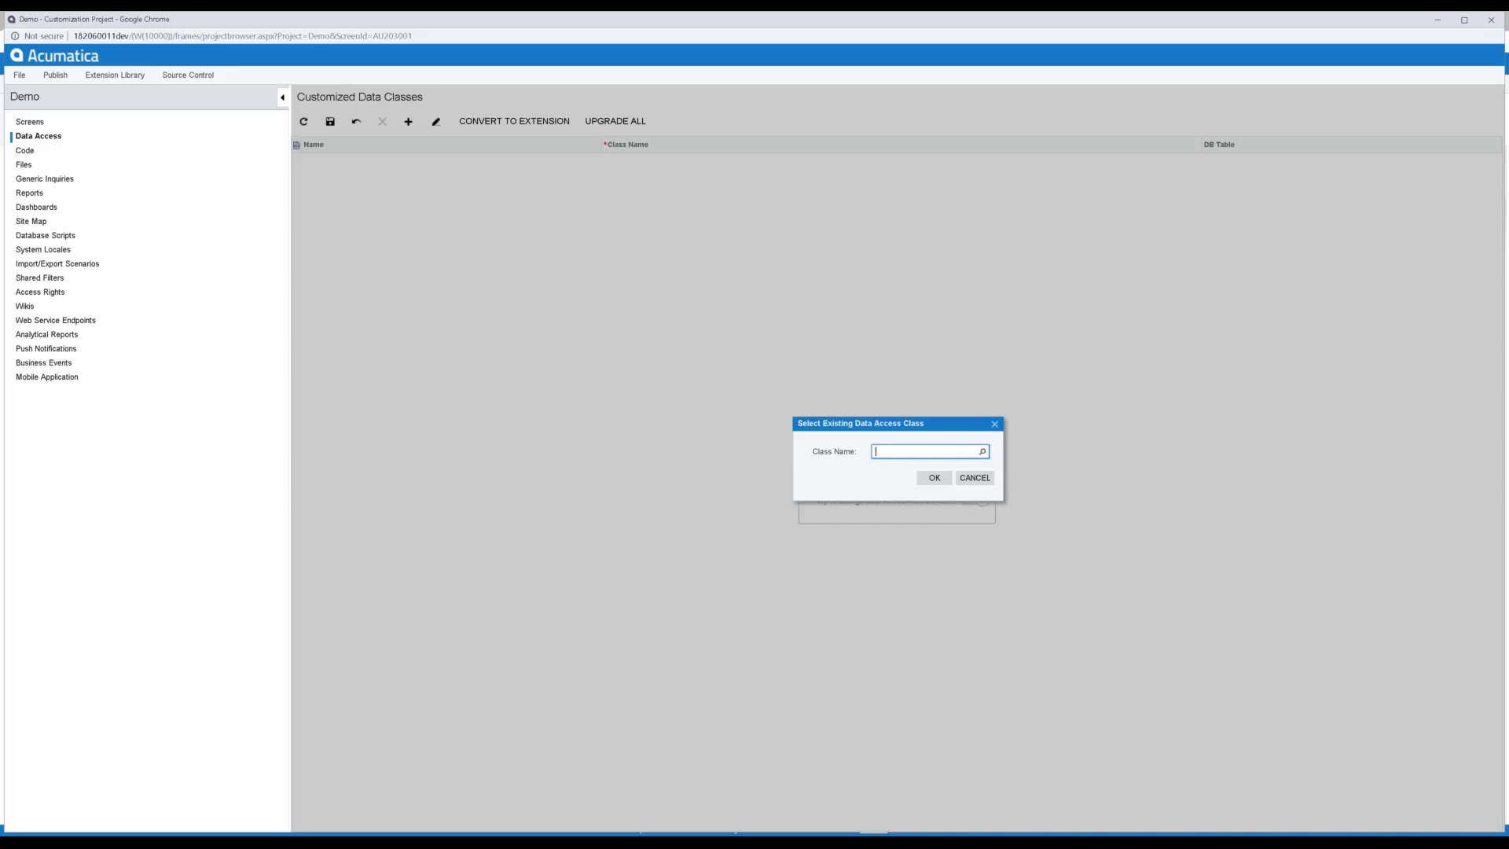
click(983, 453)
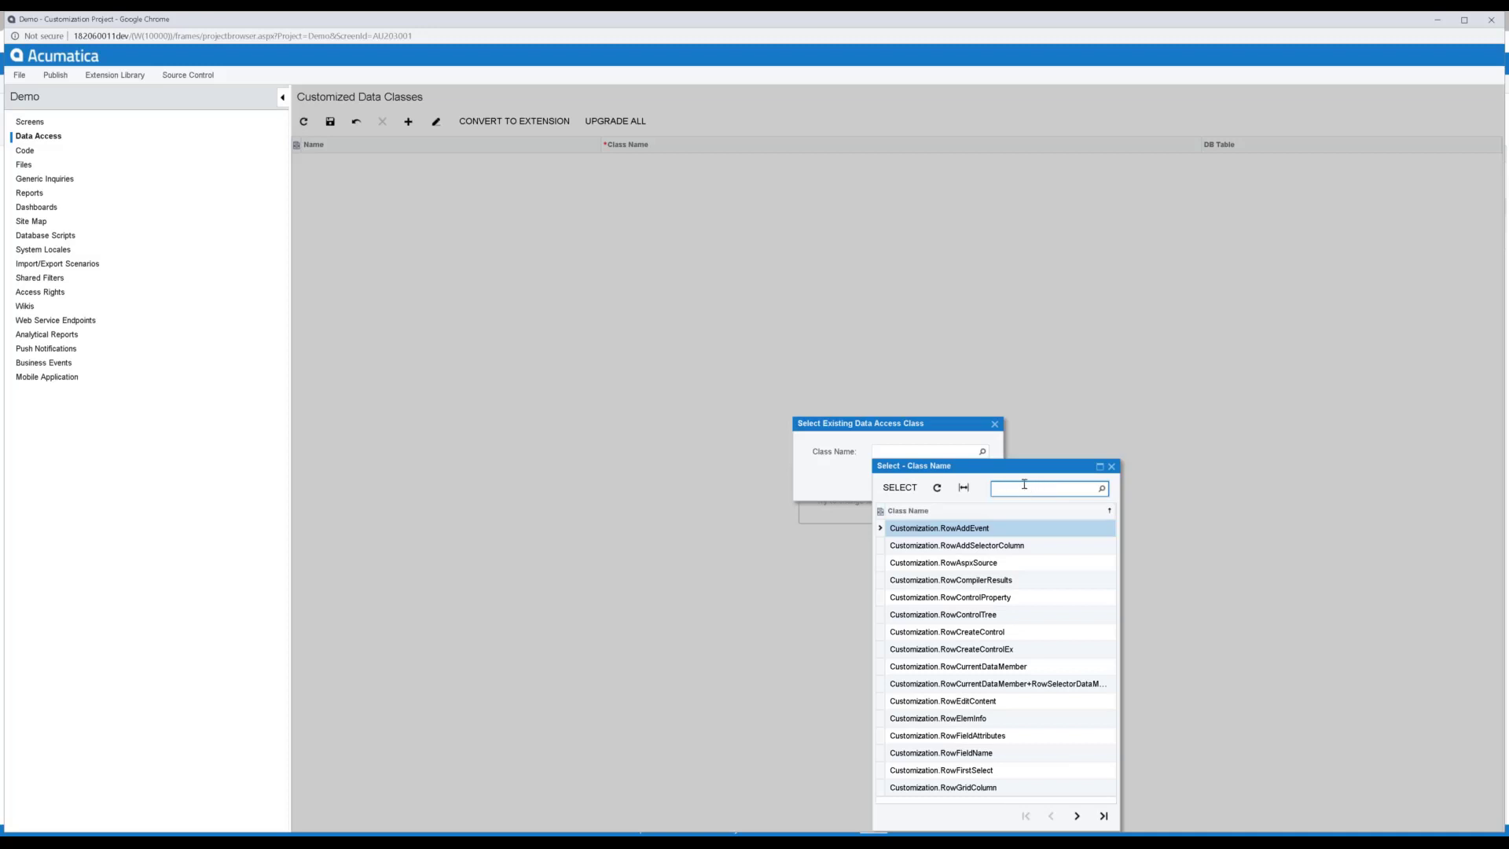
text(inventoryitem)
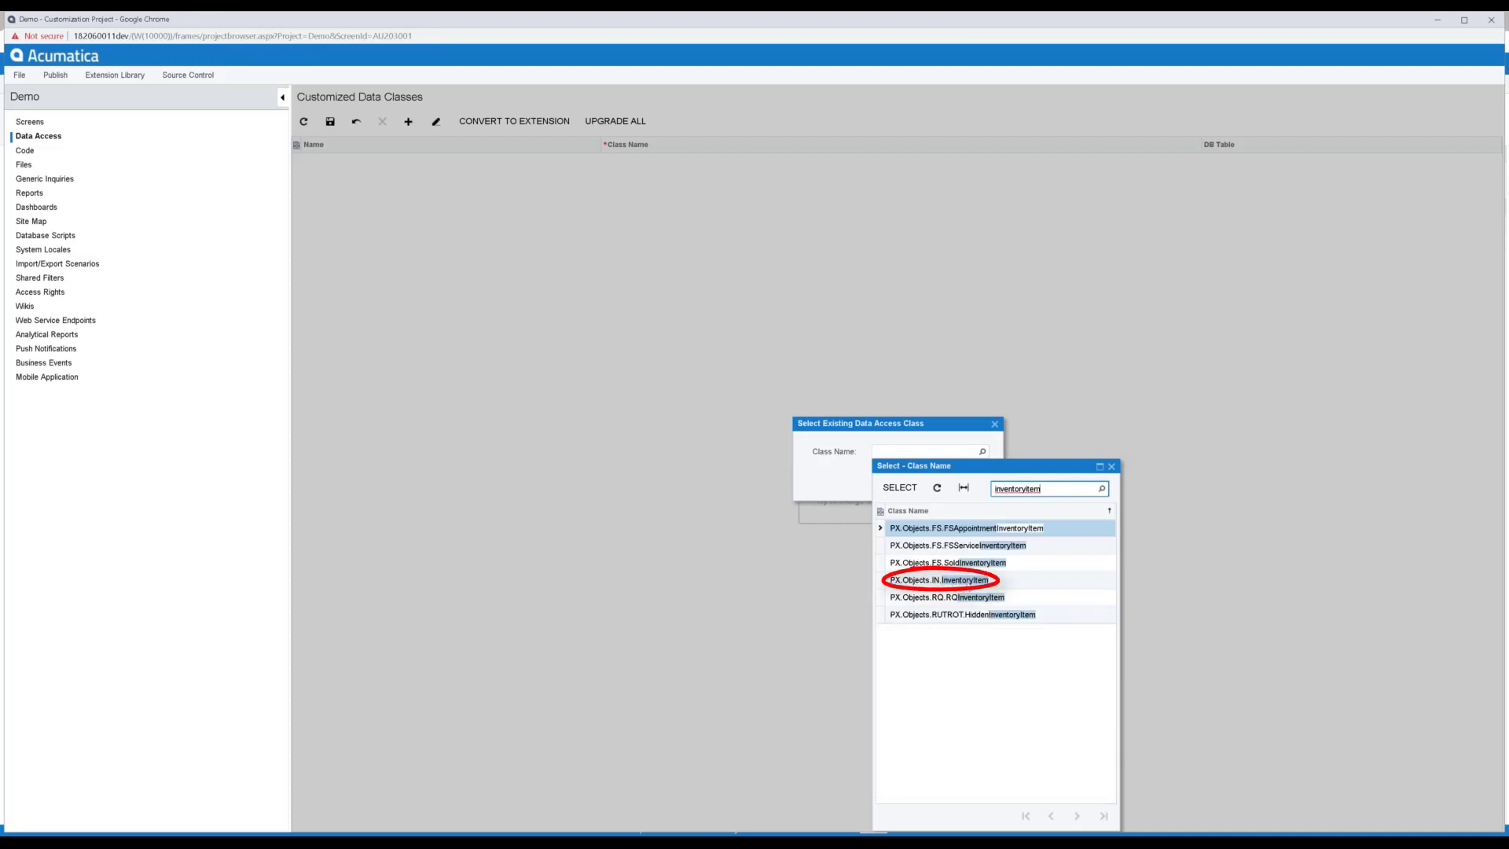
double_click(968, 580)
click(935, 476)
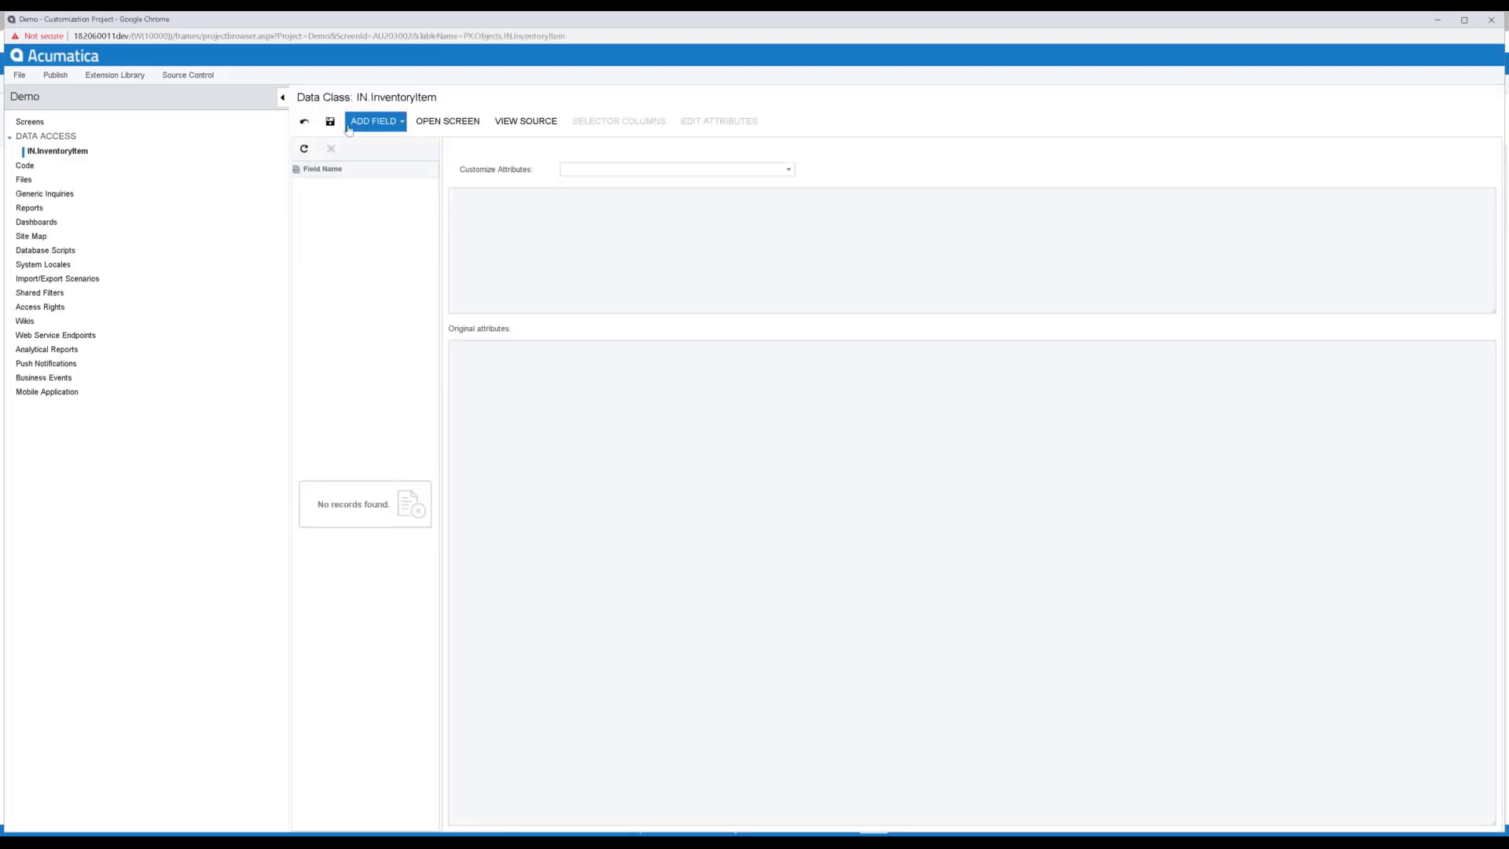
Start a new InventoryItem field named ContainsCatnip and set its display name to "Contains Catnip"
click(400, 124)
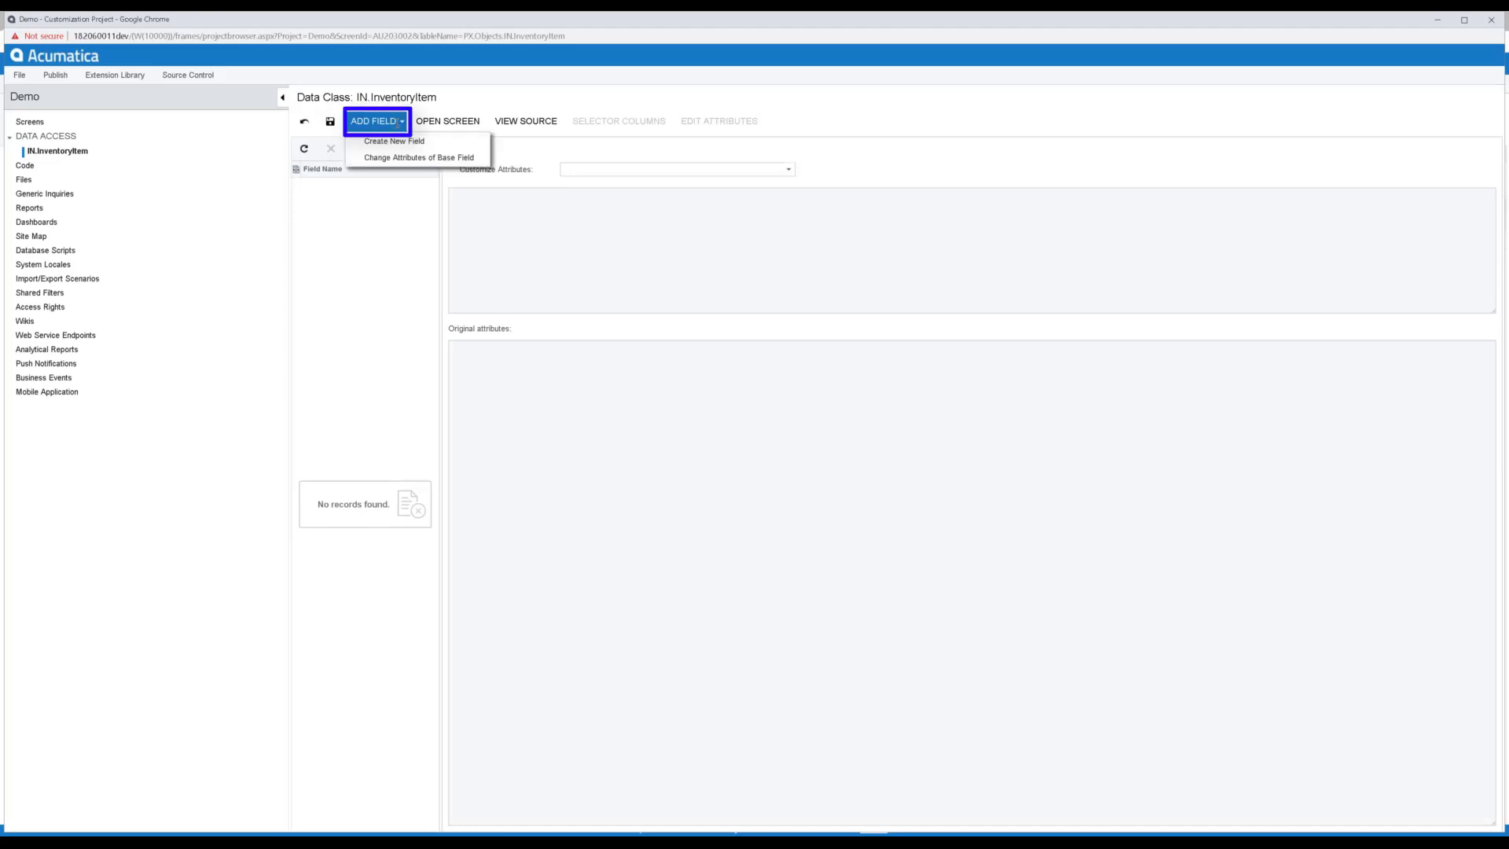
click(394, 140)
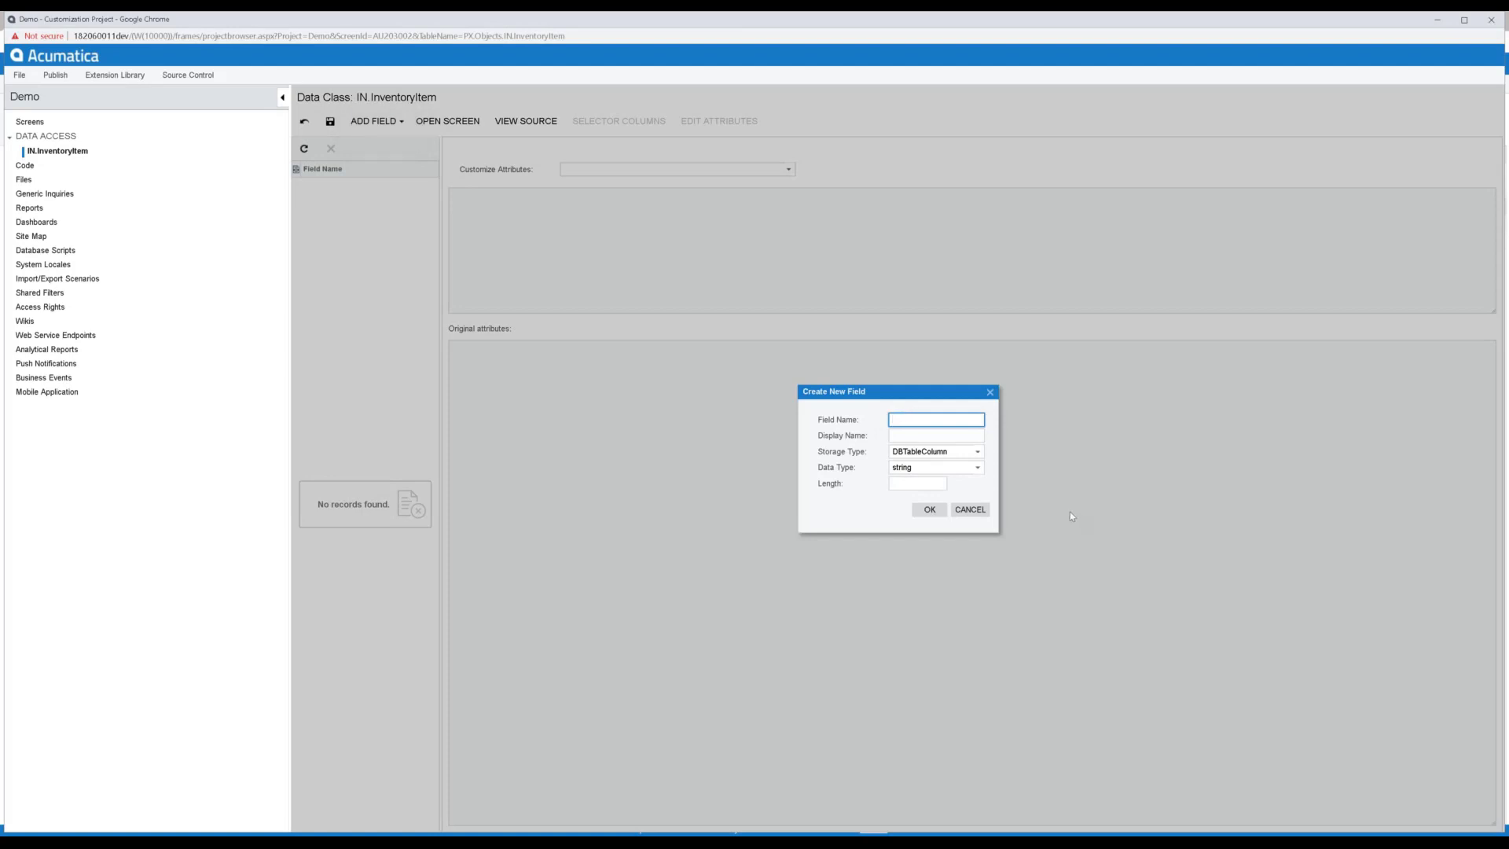
text(ContainsCatnip)
click(923, 436)
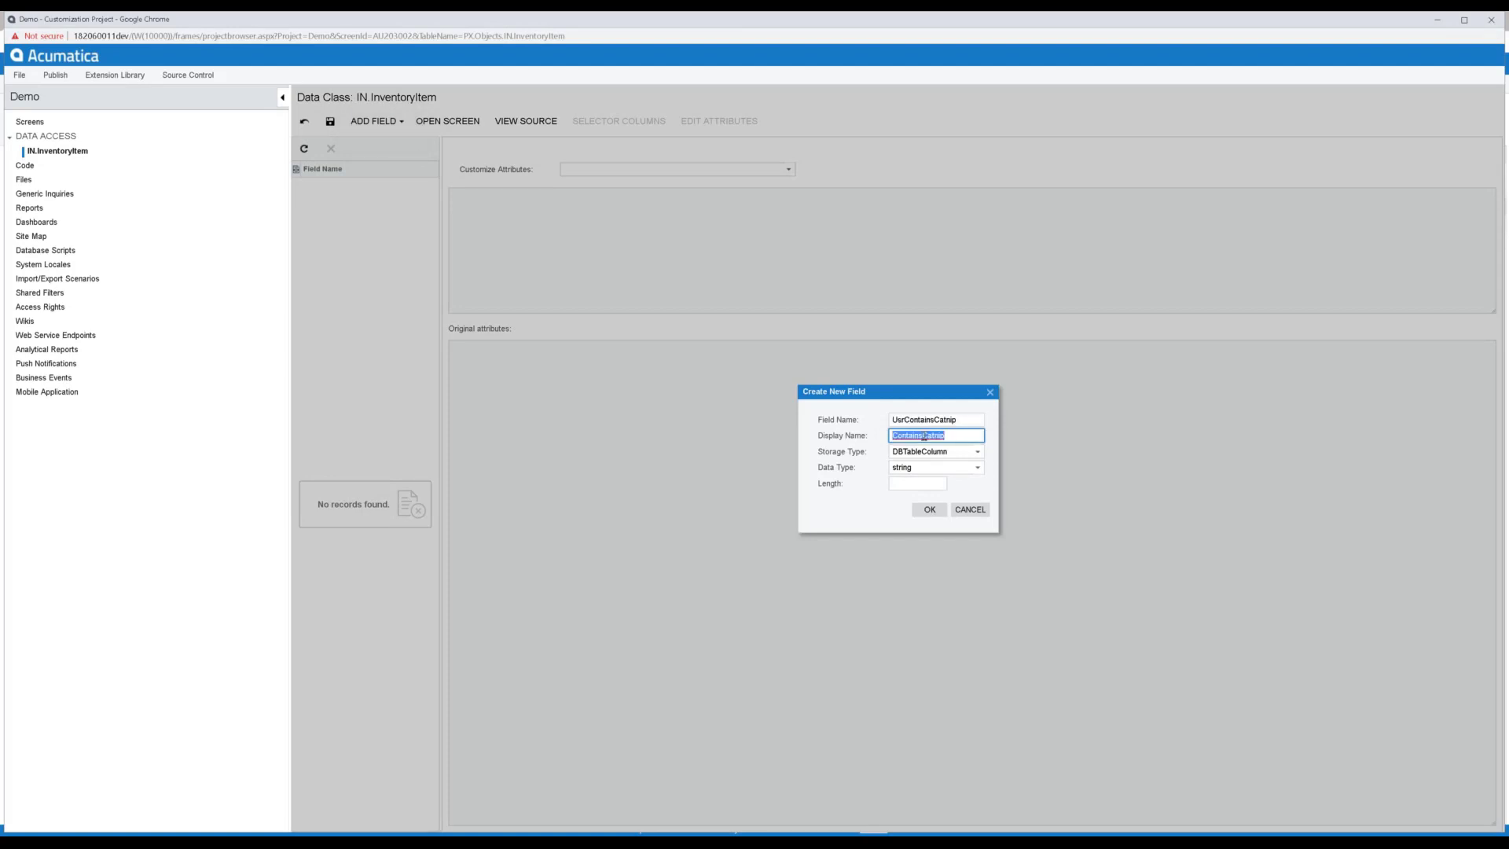
key(Left)
Give the new field the storage type DBTableColumn and data type bool, create it, and save the data class
click(947, 458)
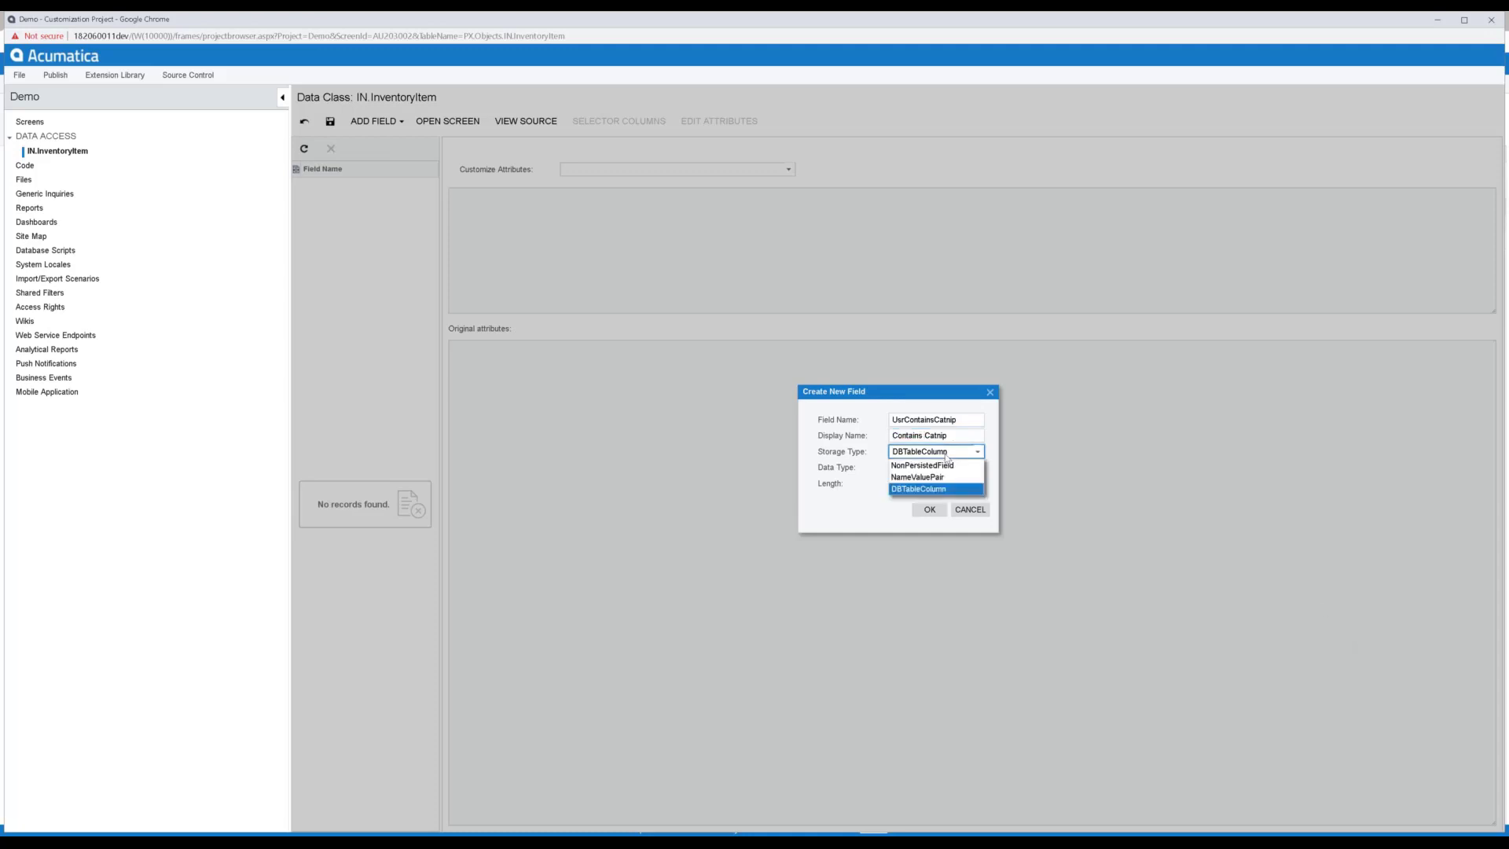
click(918, 490)
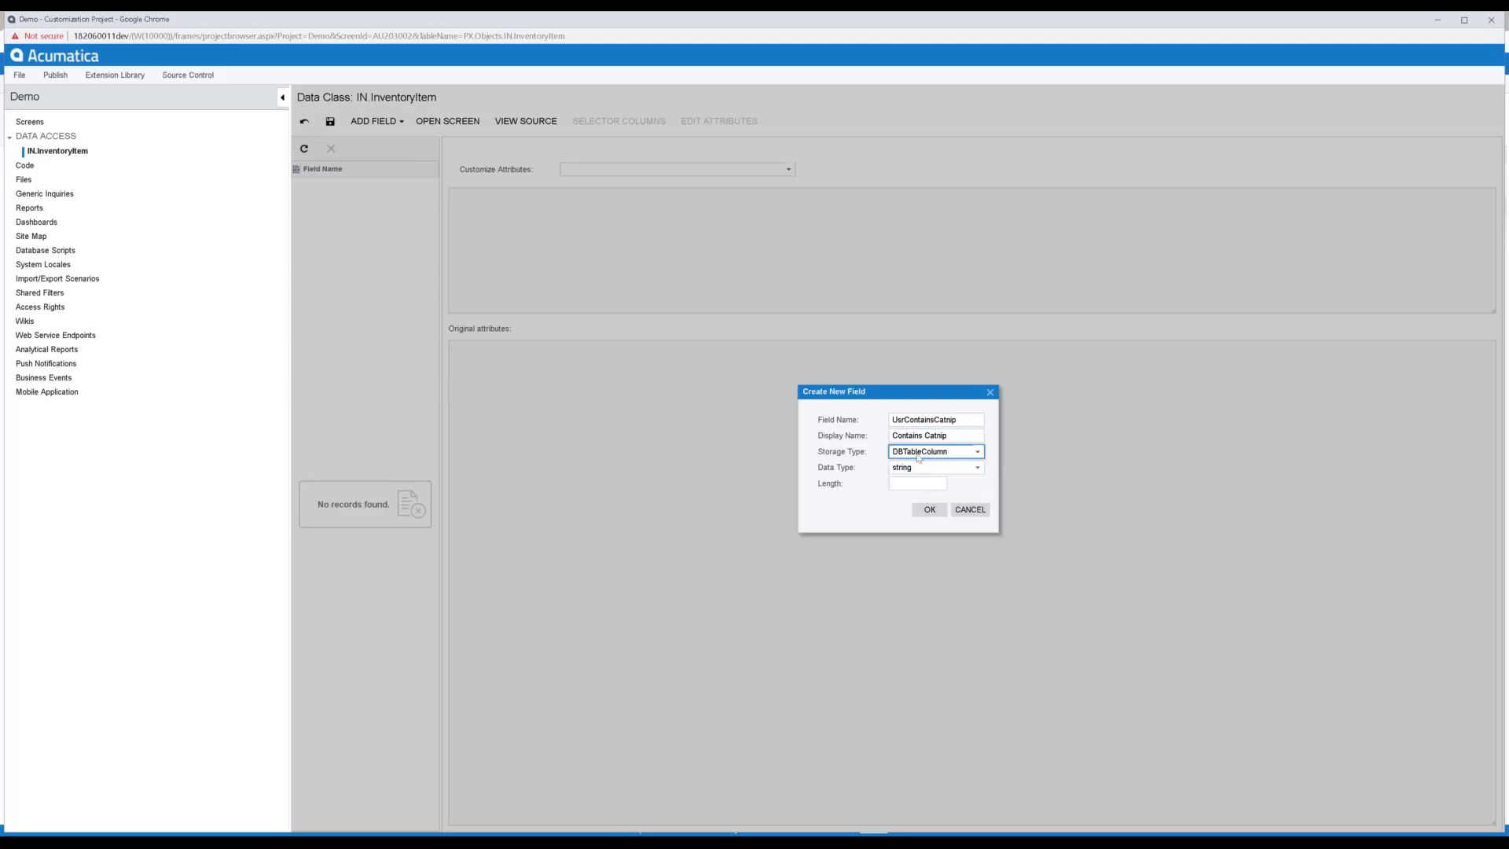
click(917, 469)
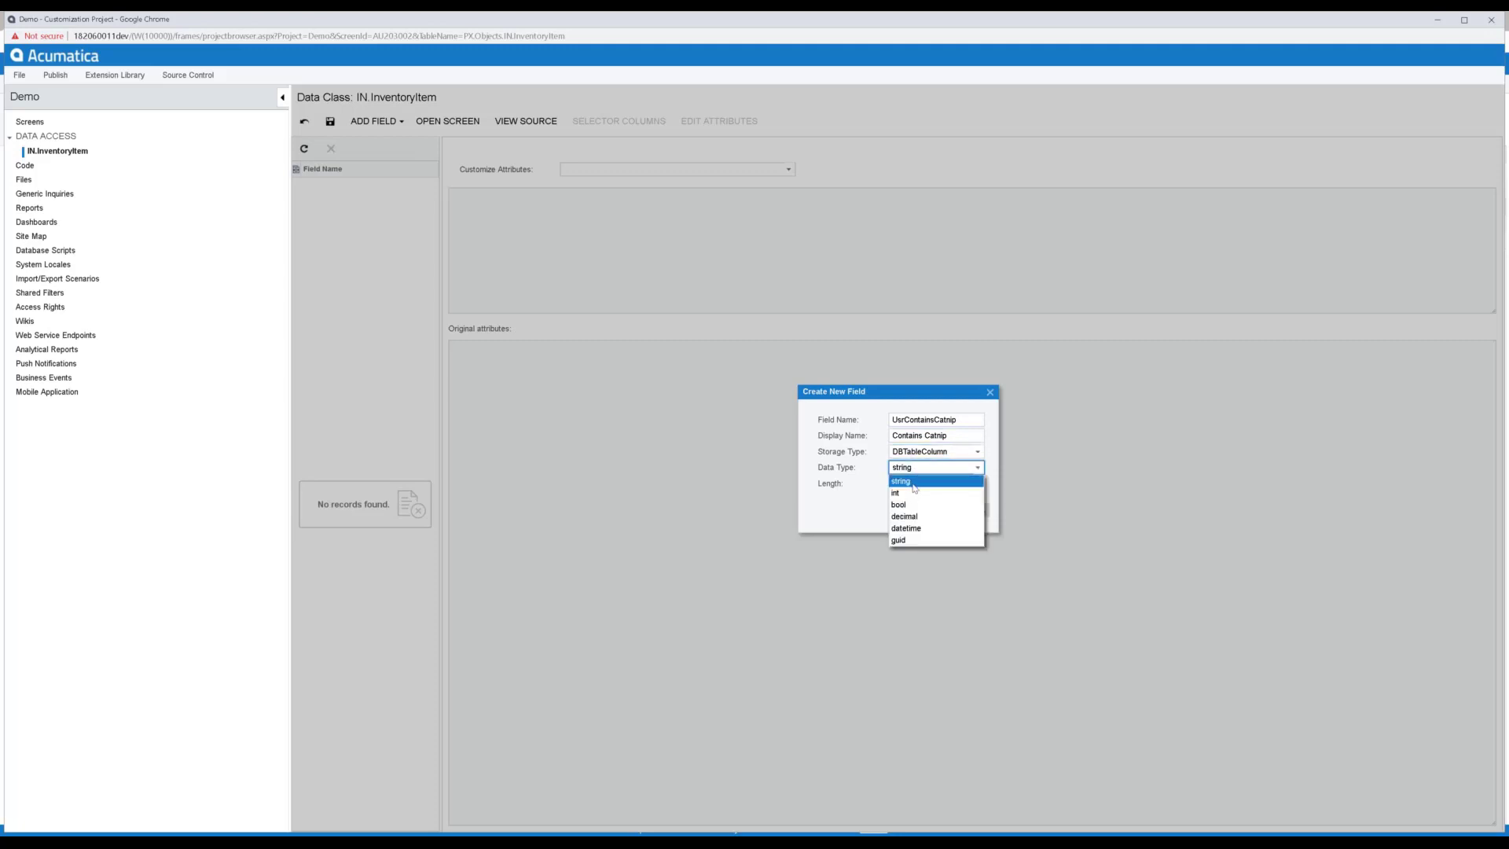
click(900, 507)
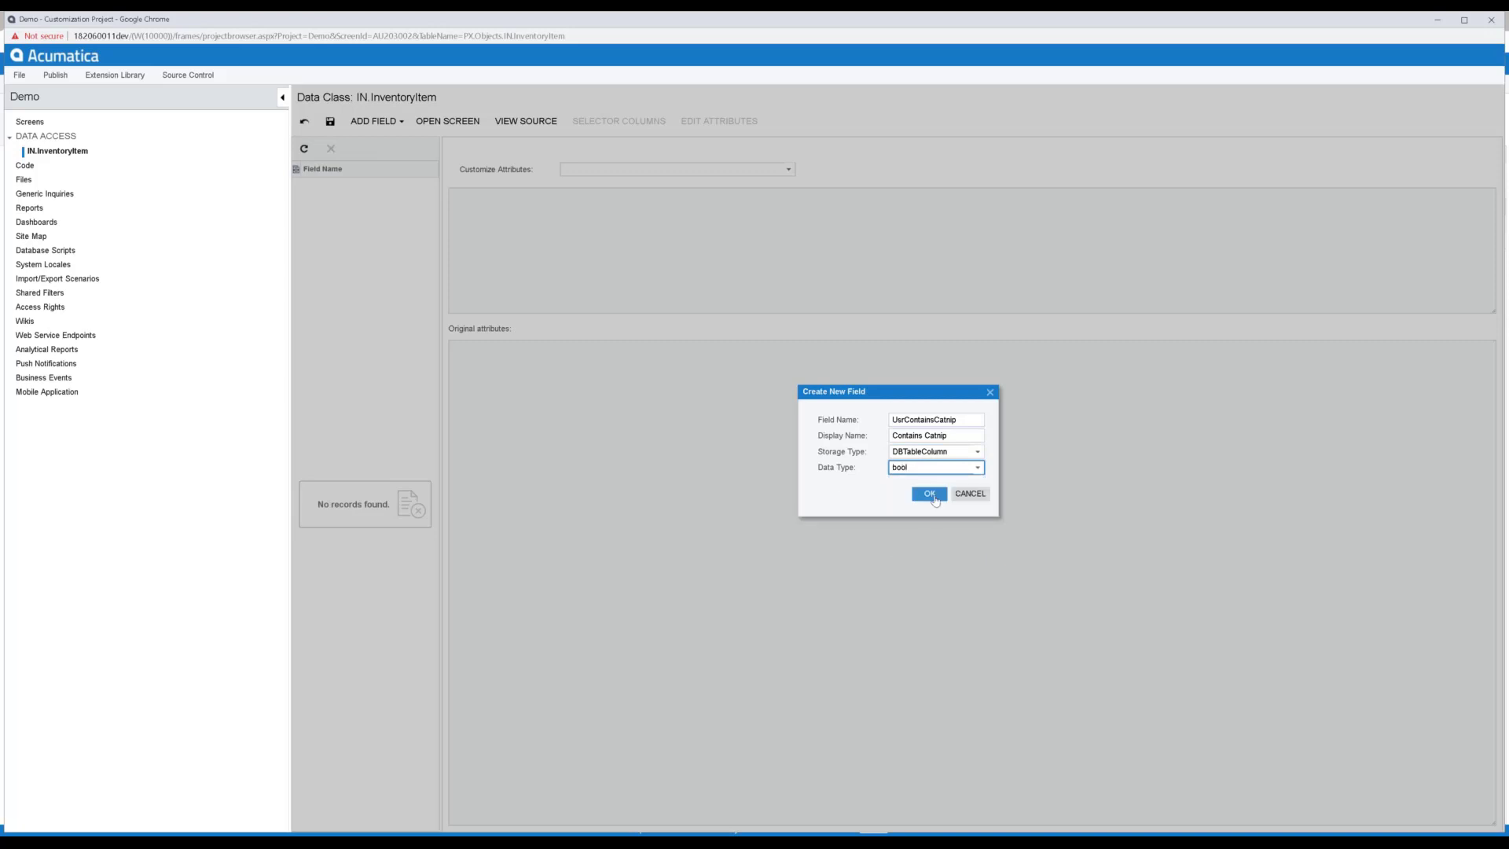
click(931, 495)
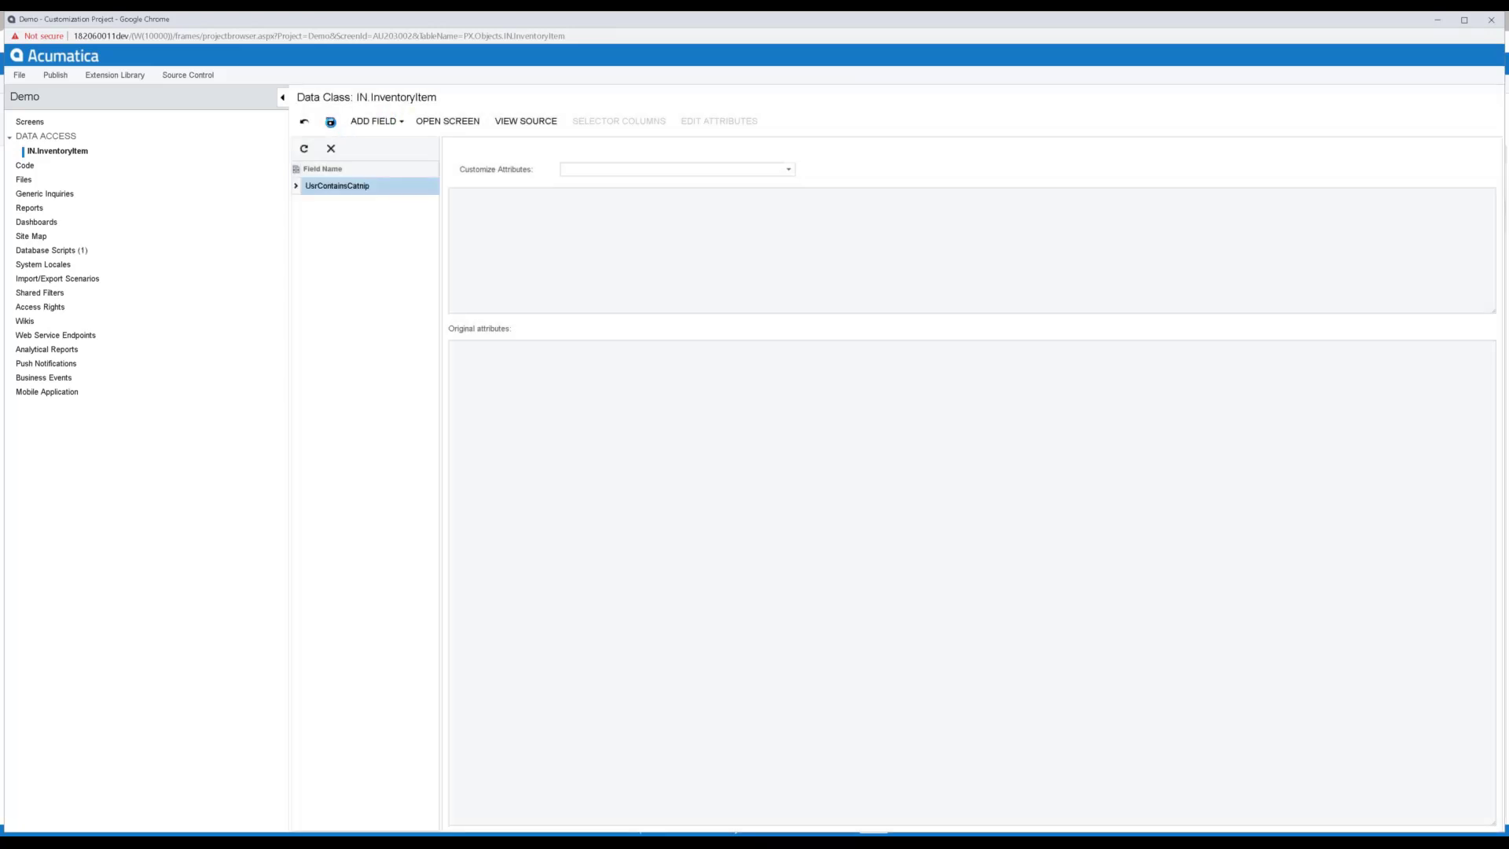
click(331, 122)
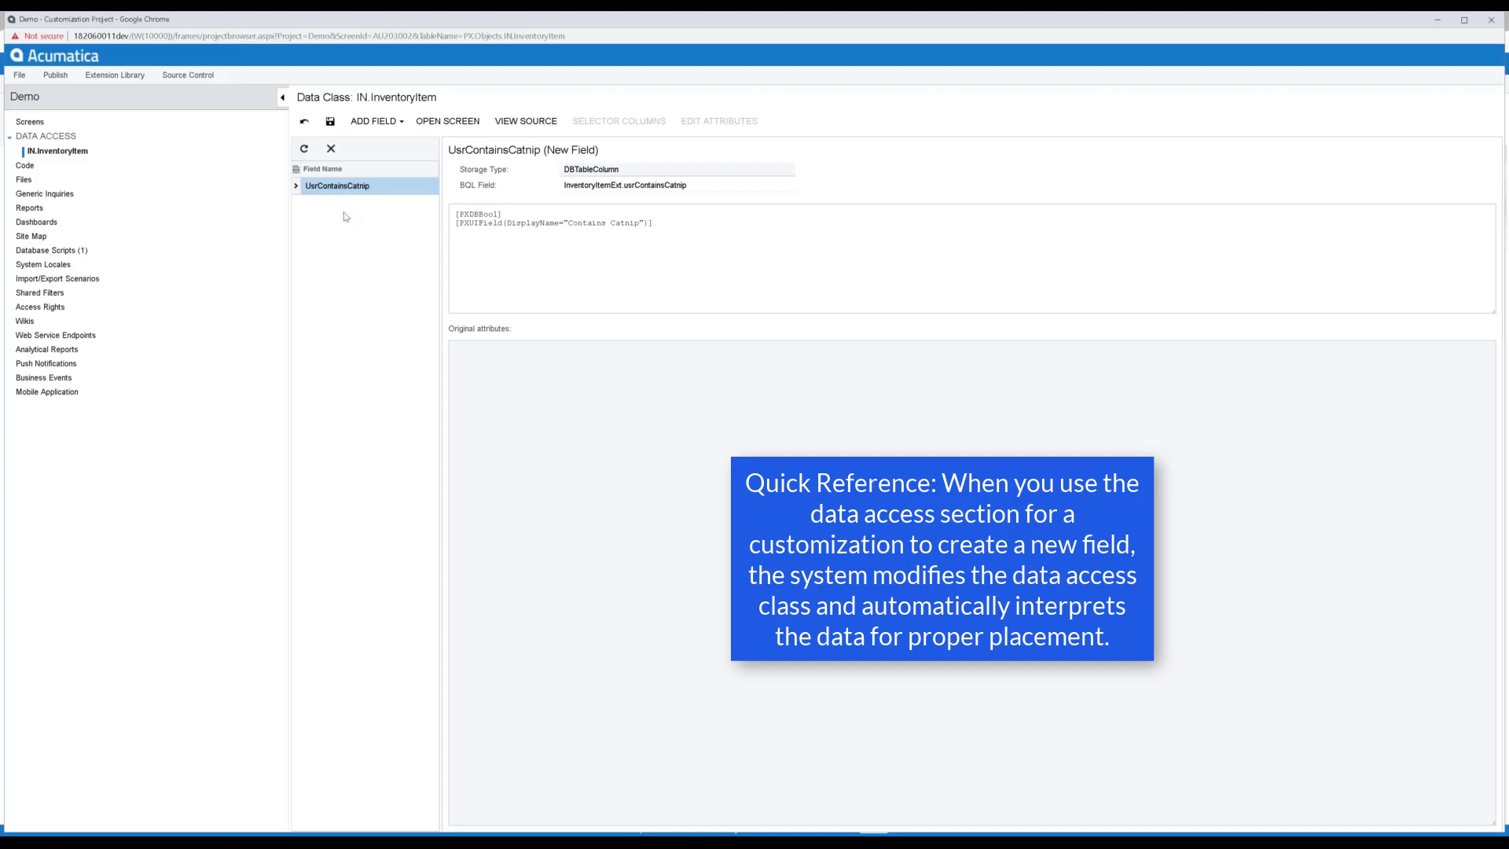
Publish the current project, then open the customized screens list and dismiss the compilation output
click(55, 75)
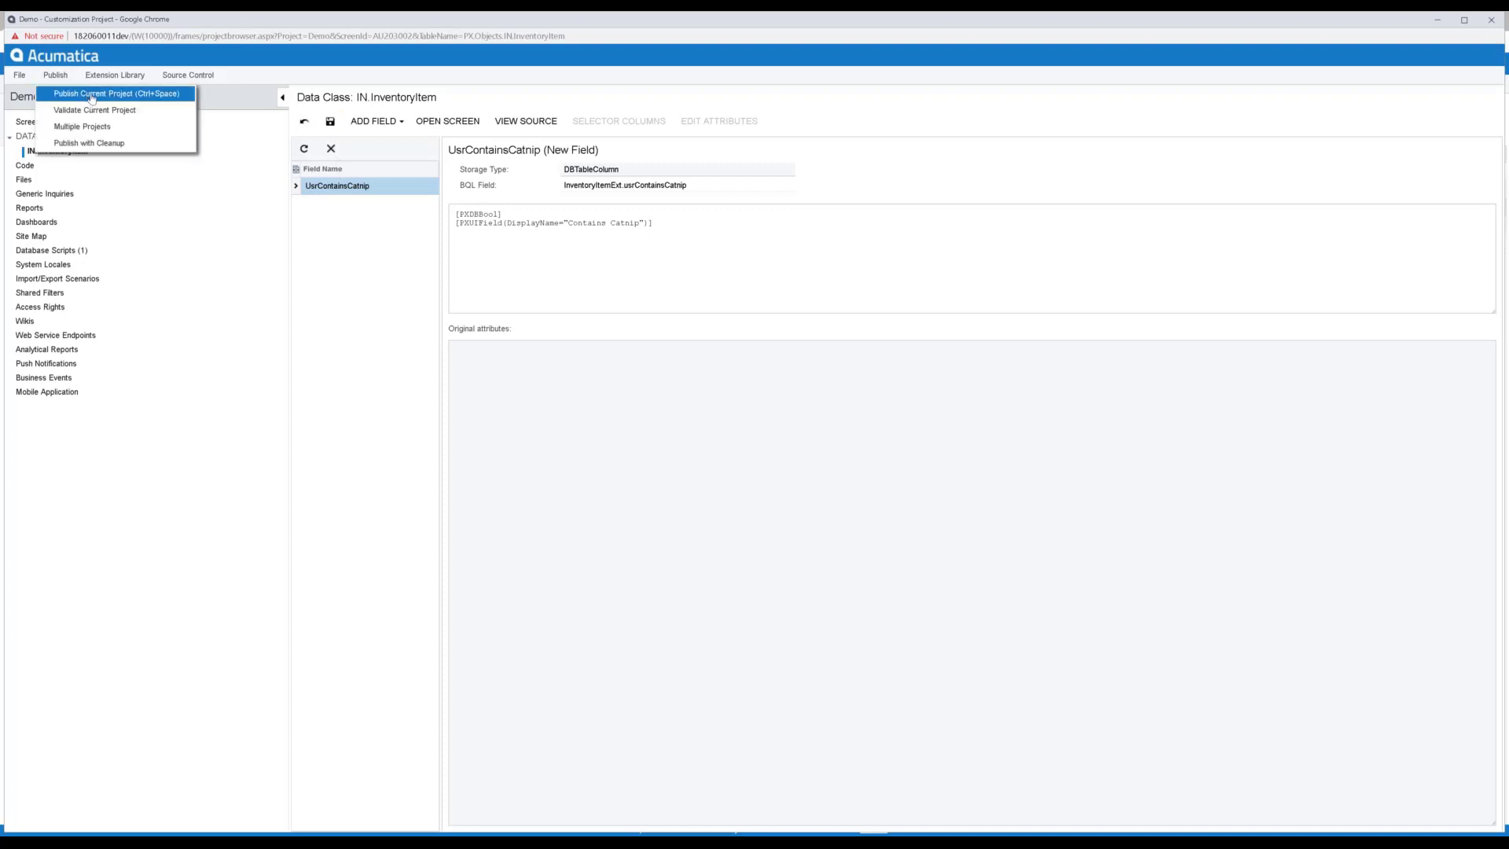
click(91, 94)
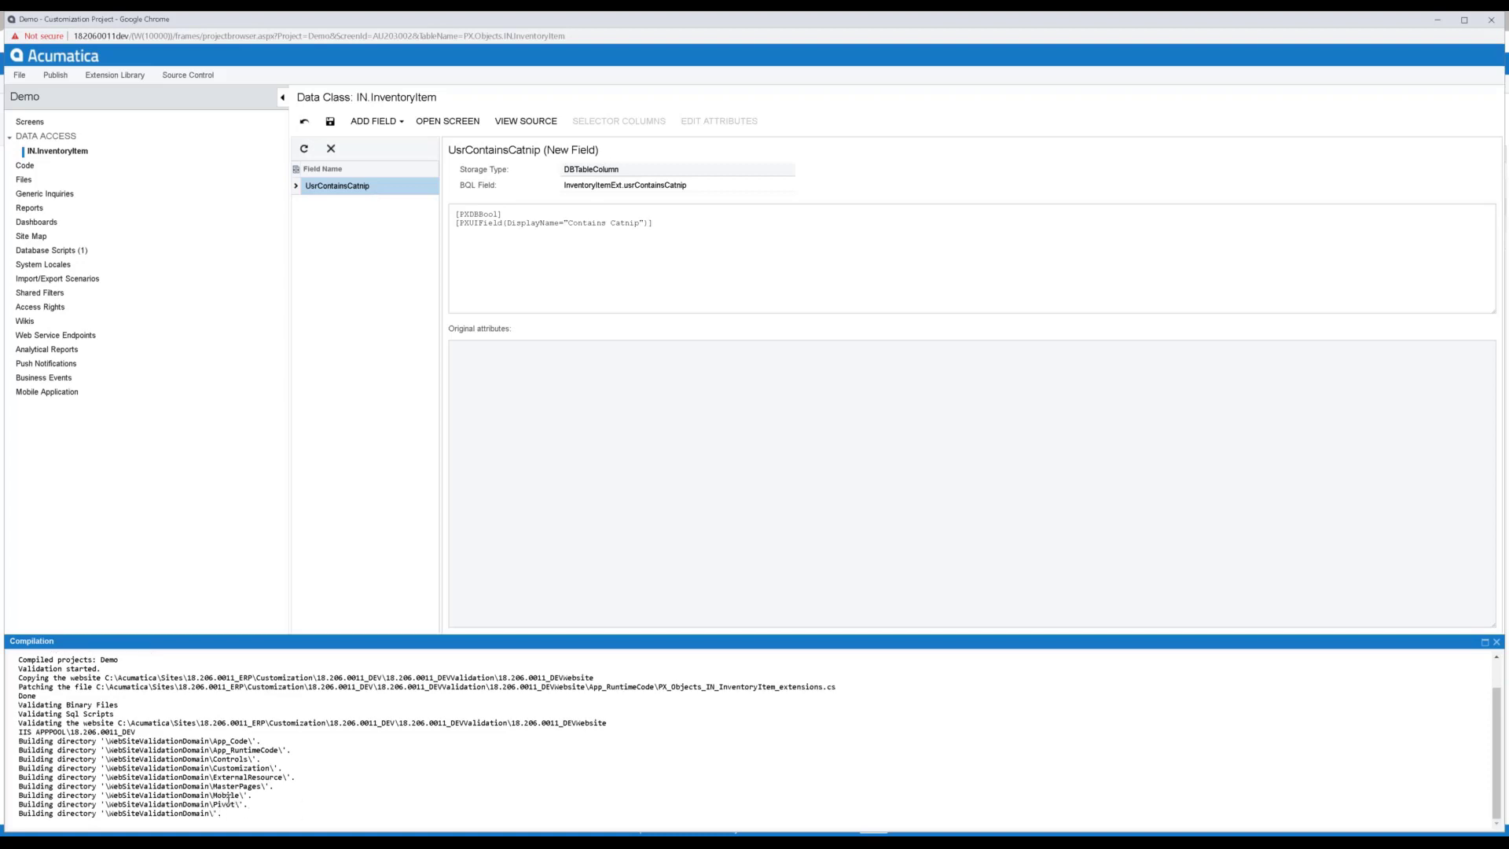
click(35, 123)
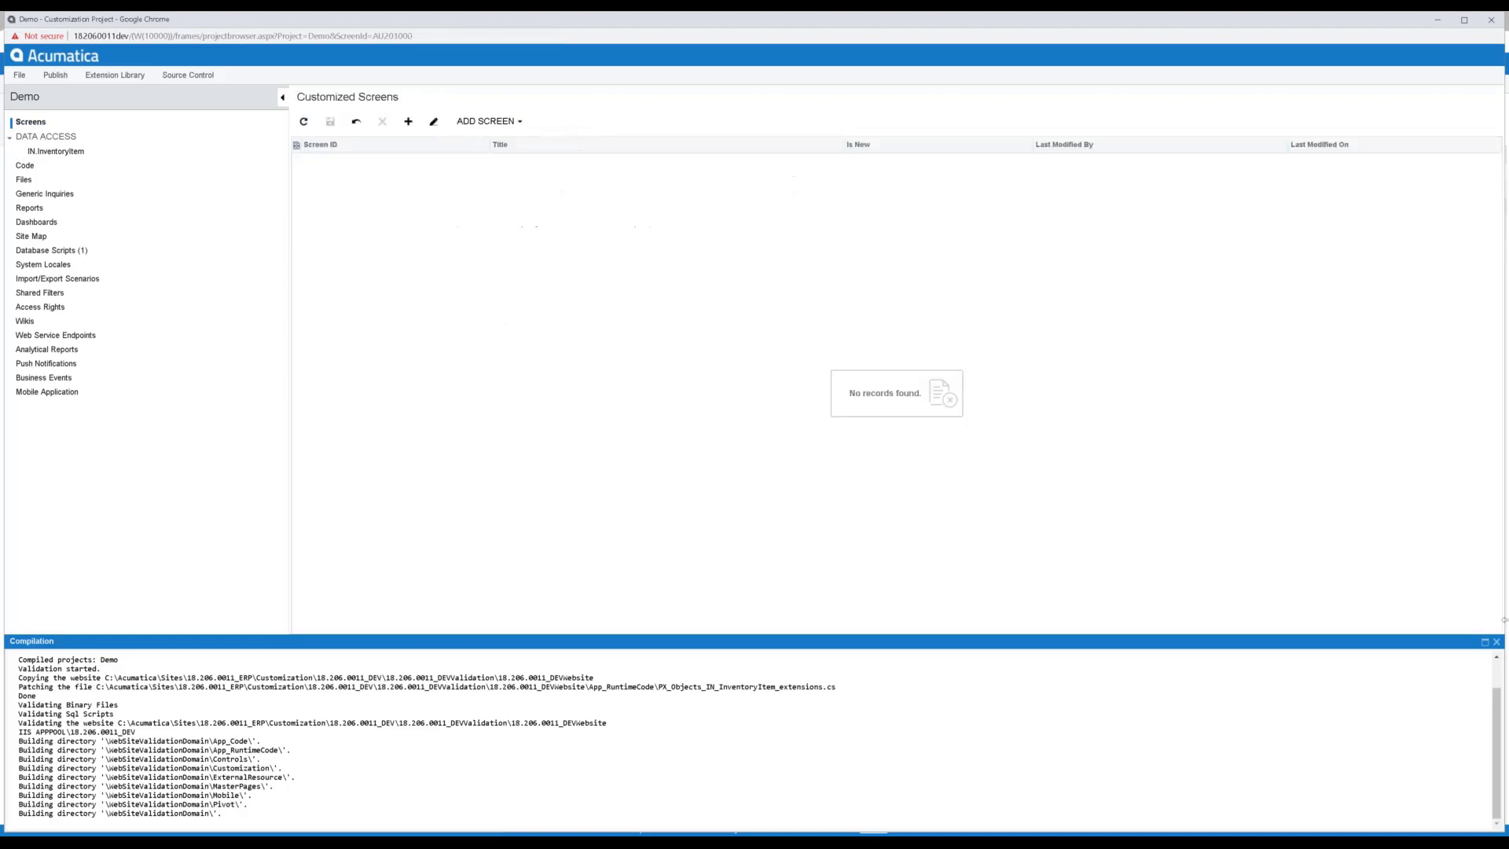
click(1496, 642)
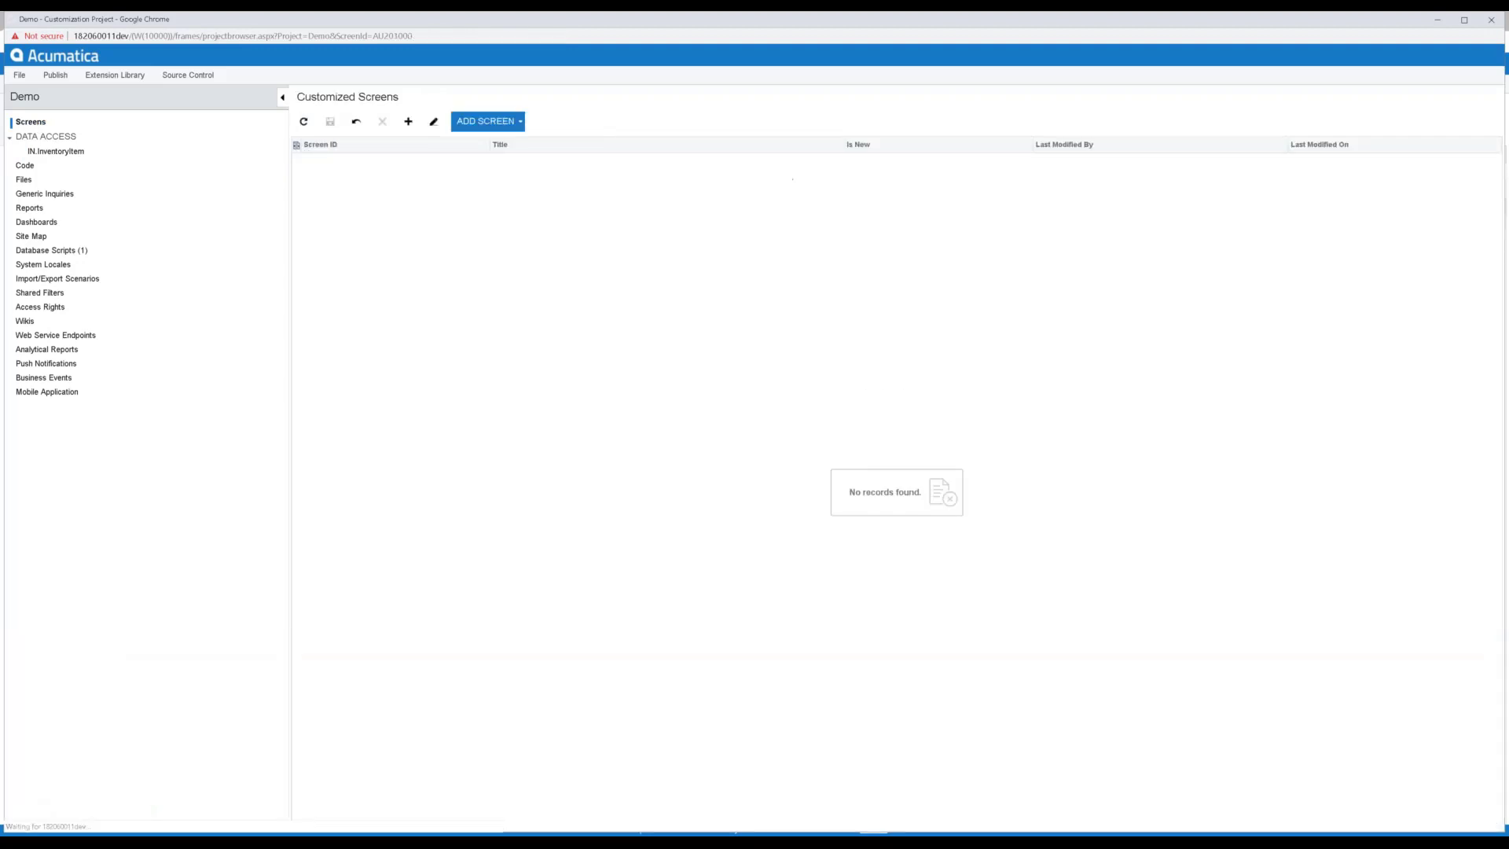
Add the existing Stock Items screen, found under Distribution, Inventory, Work Area, Manage, to the project for customization
click(496, 123)
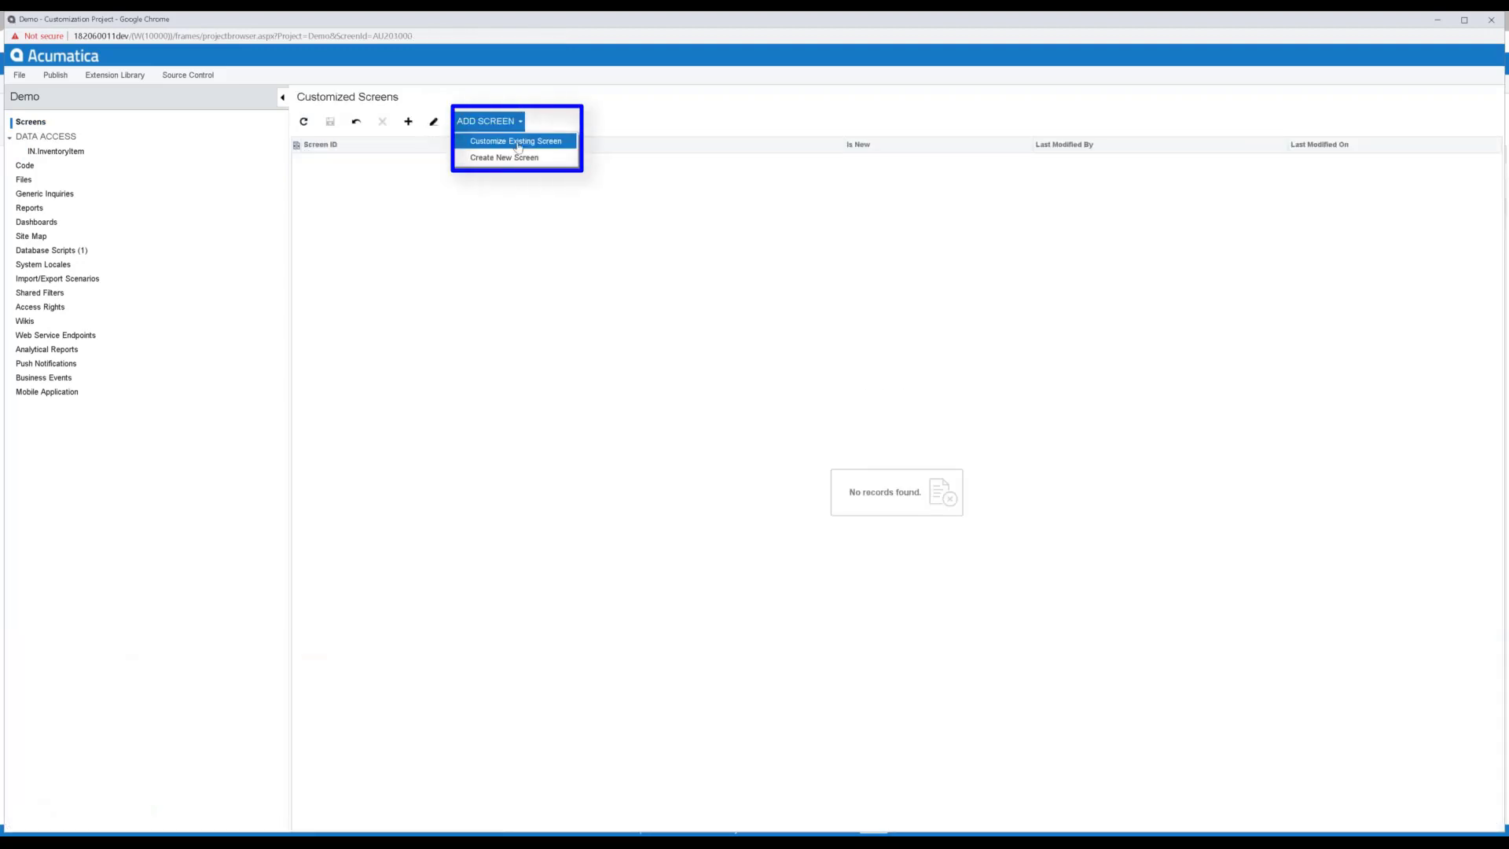
click(504, 139)
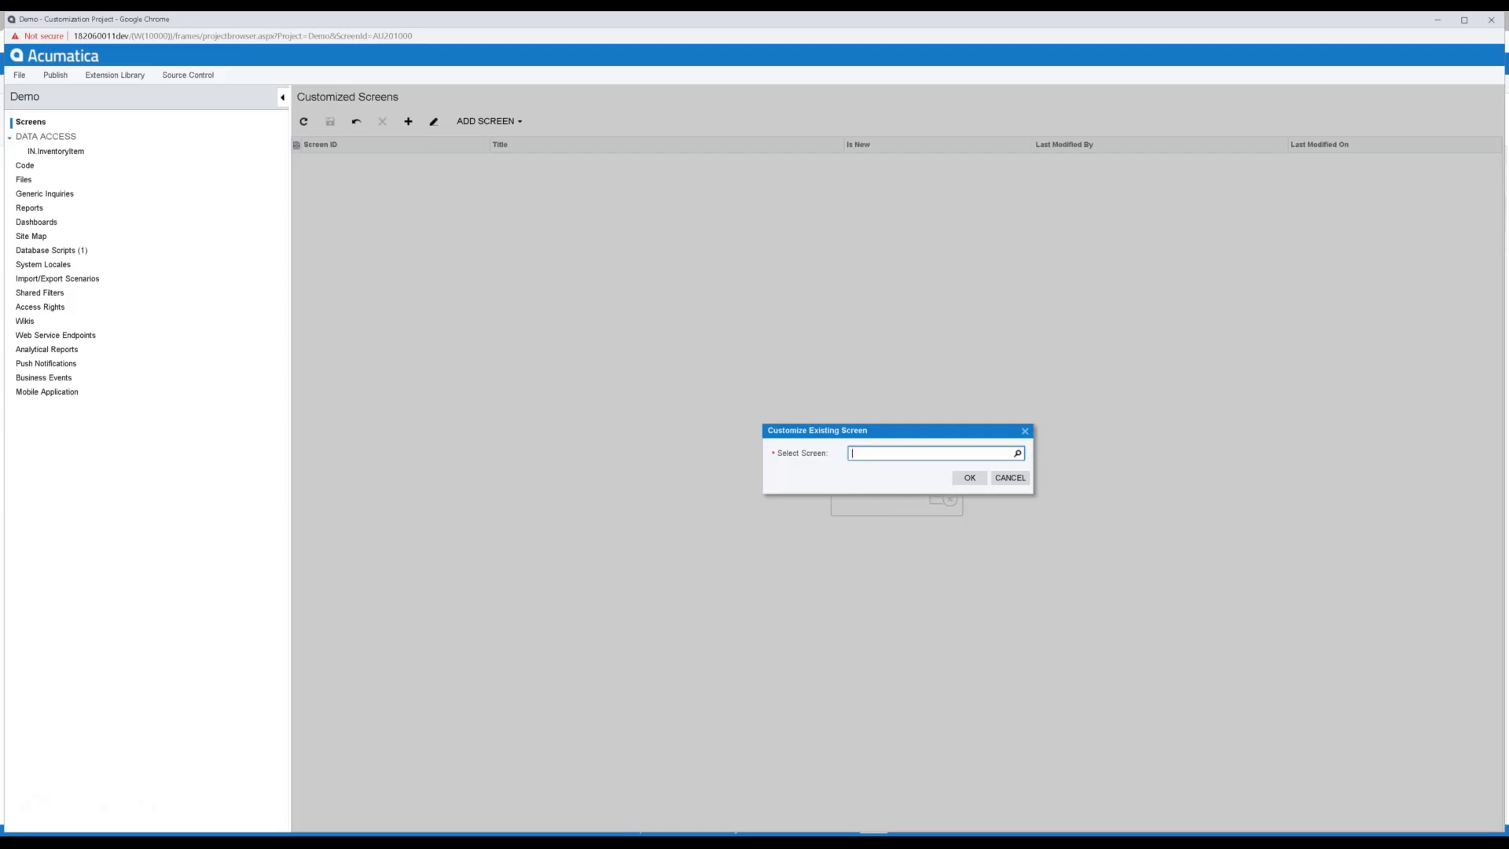
click(1017, 453)
click(865, 535)
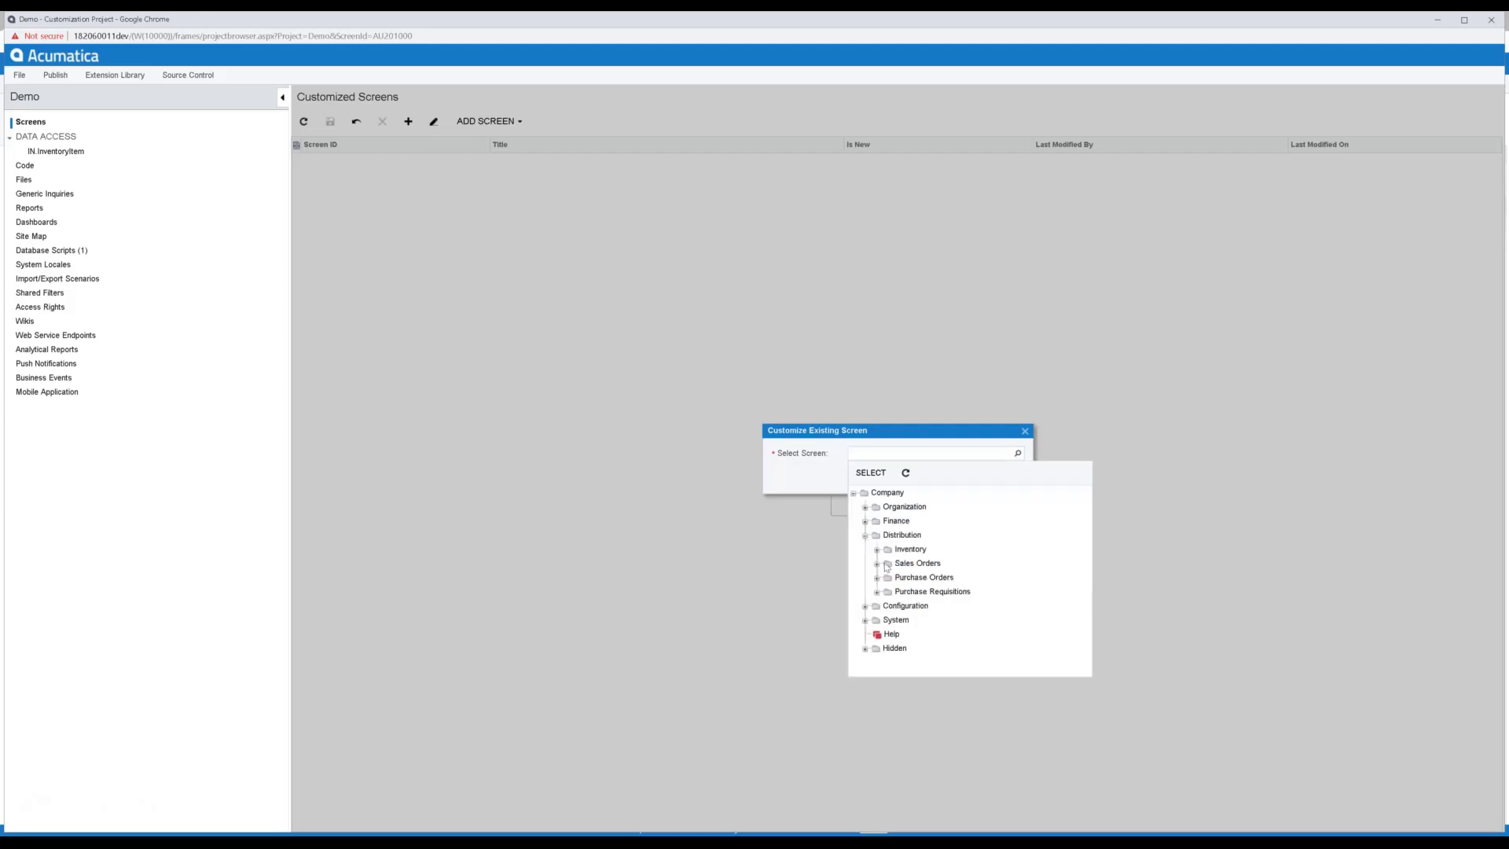
click(877, 549)
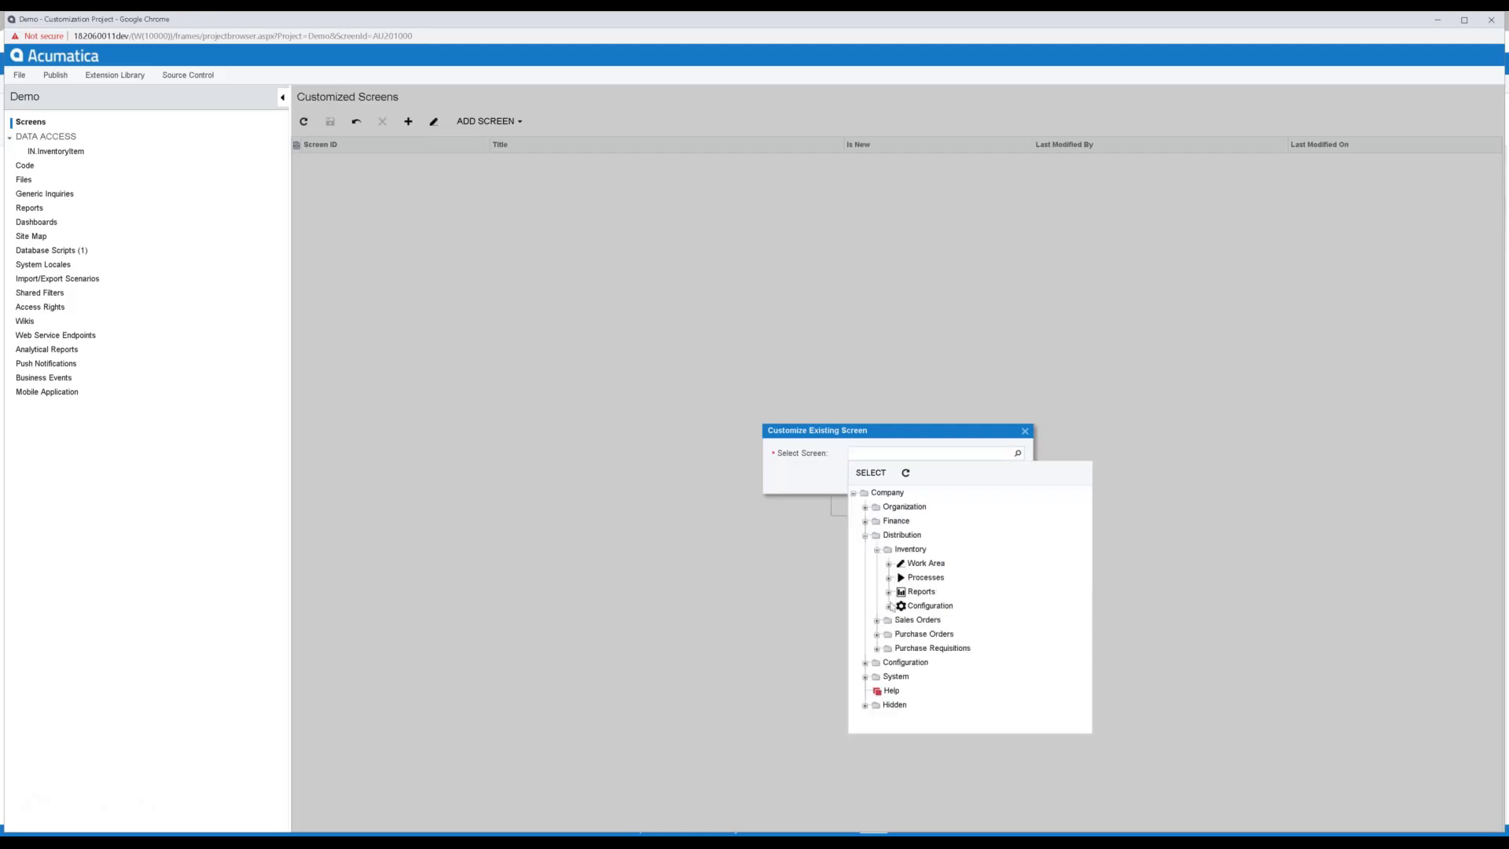
click(889, 563)
click(901, 592)
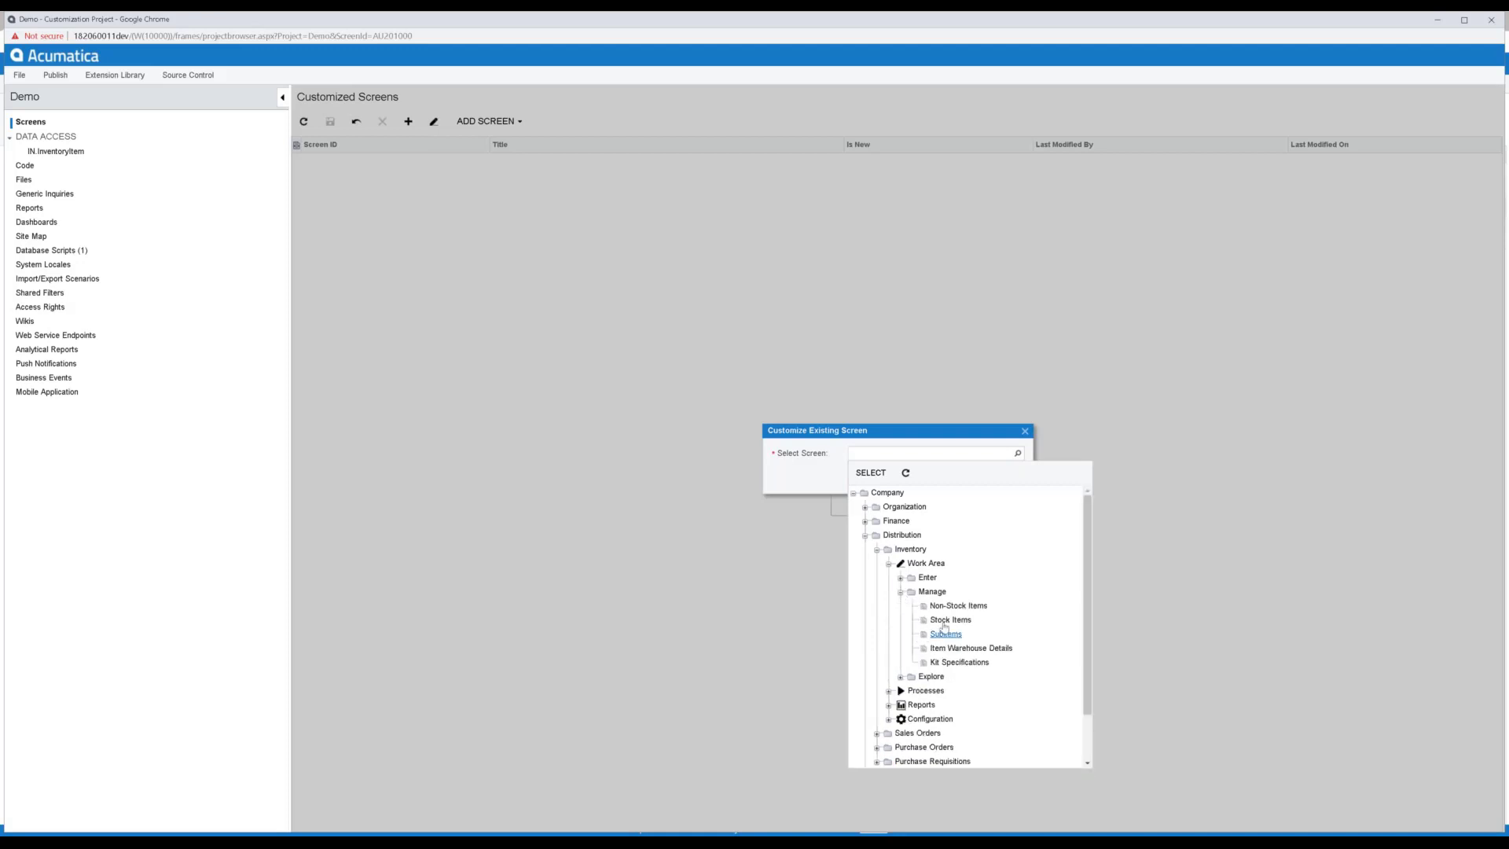
click(947, 621)
click(970, 479)
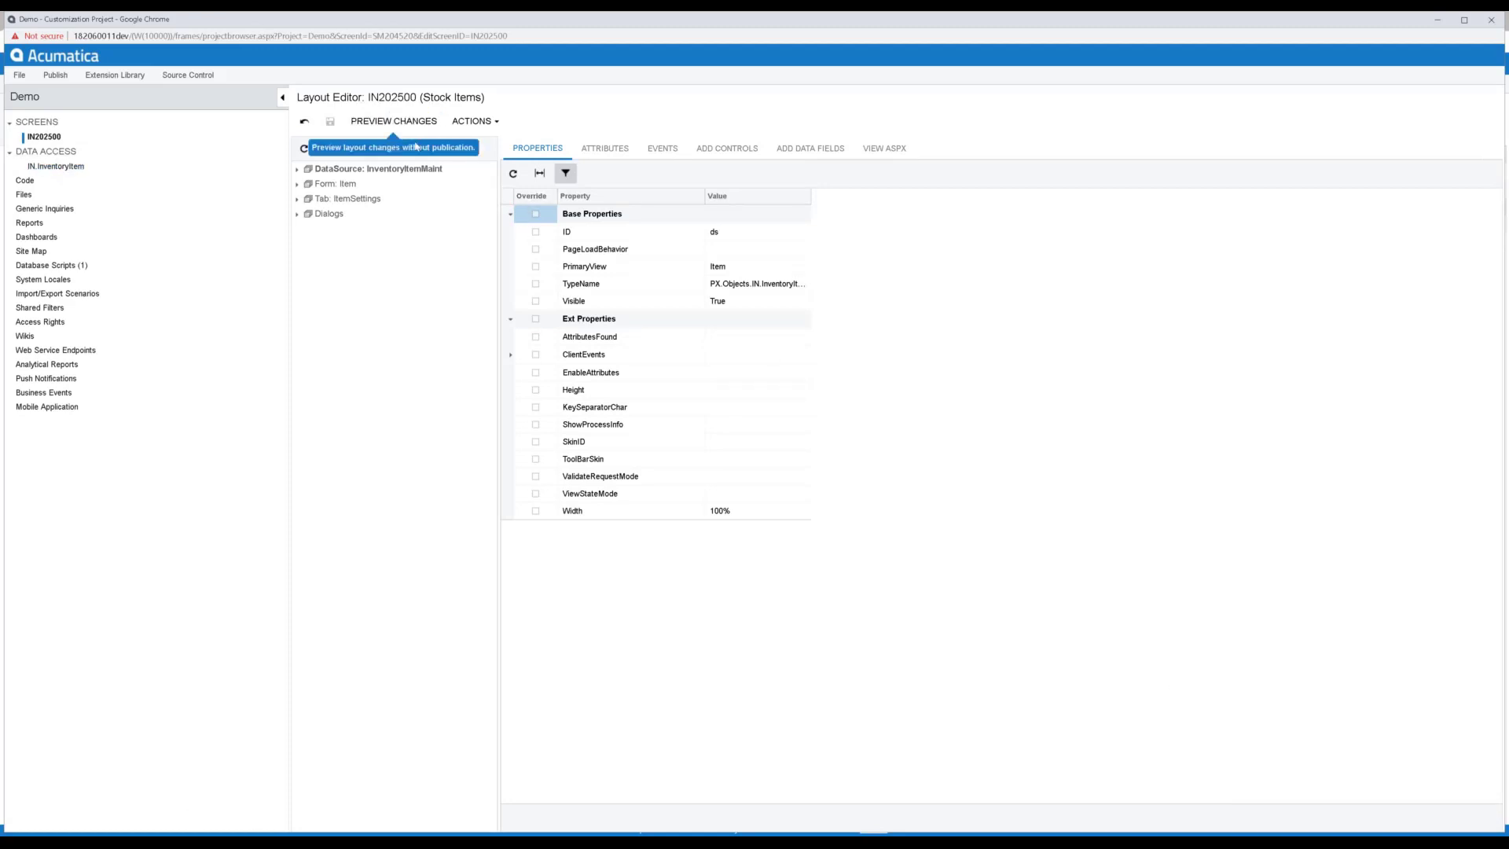
Expand the DataSource, Form and ItemSettings tab nodes of the Stock Items layout to examine their contents
click(297, 169)
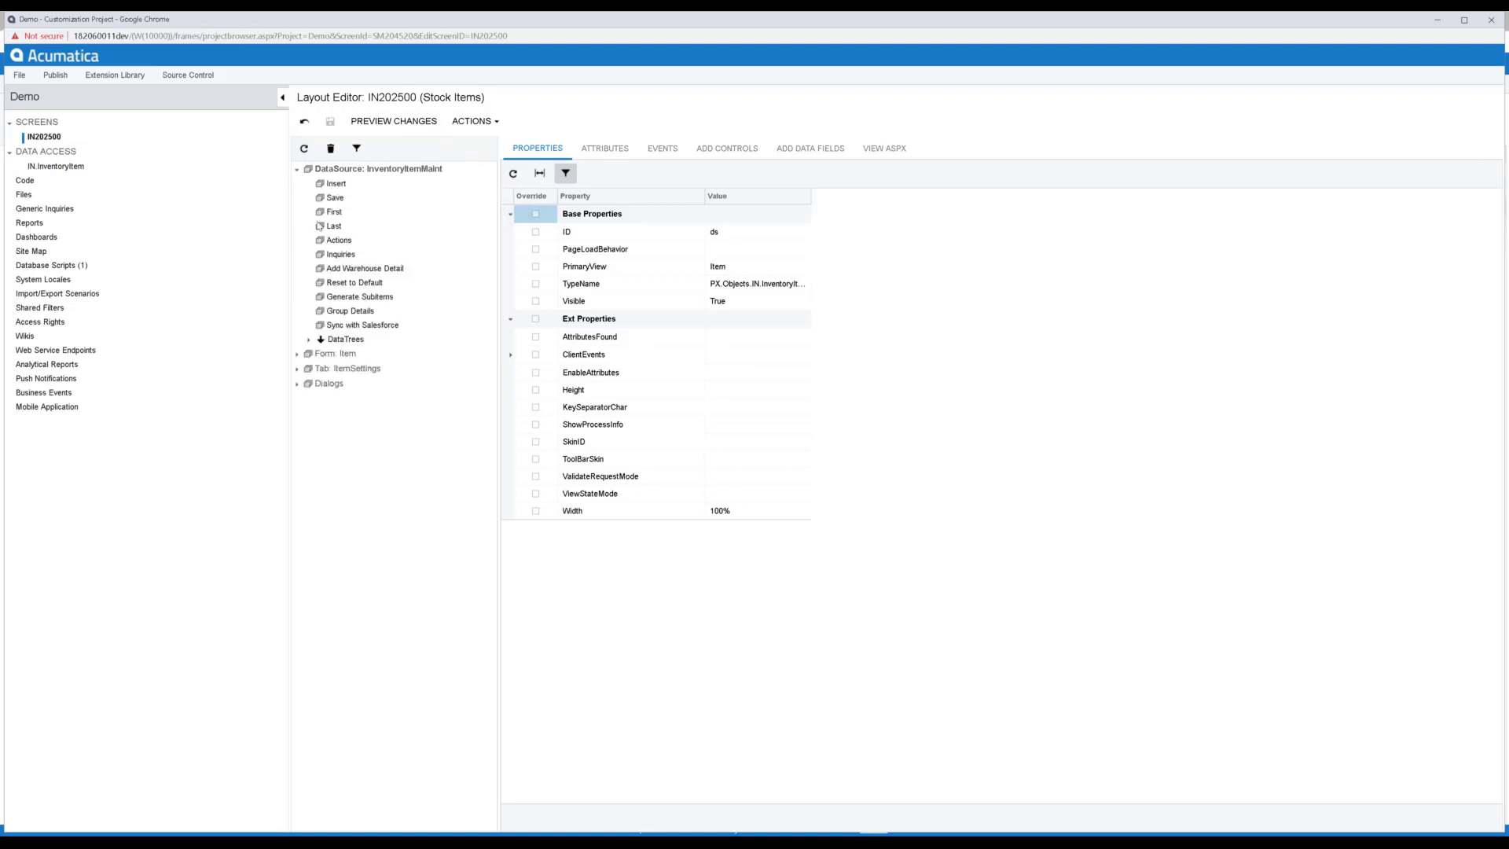
click(297, 354)
click(297, 399)
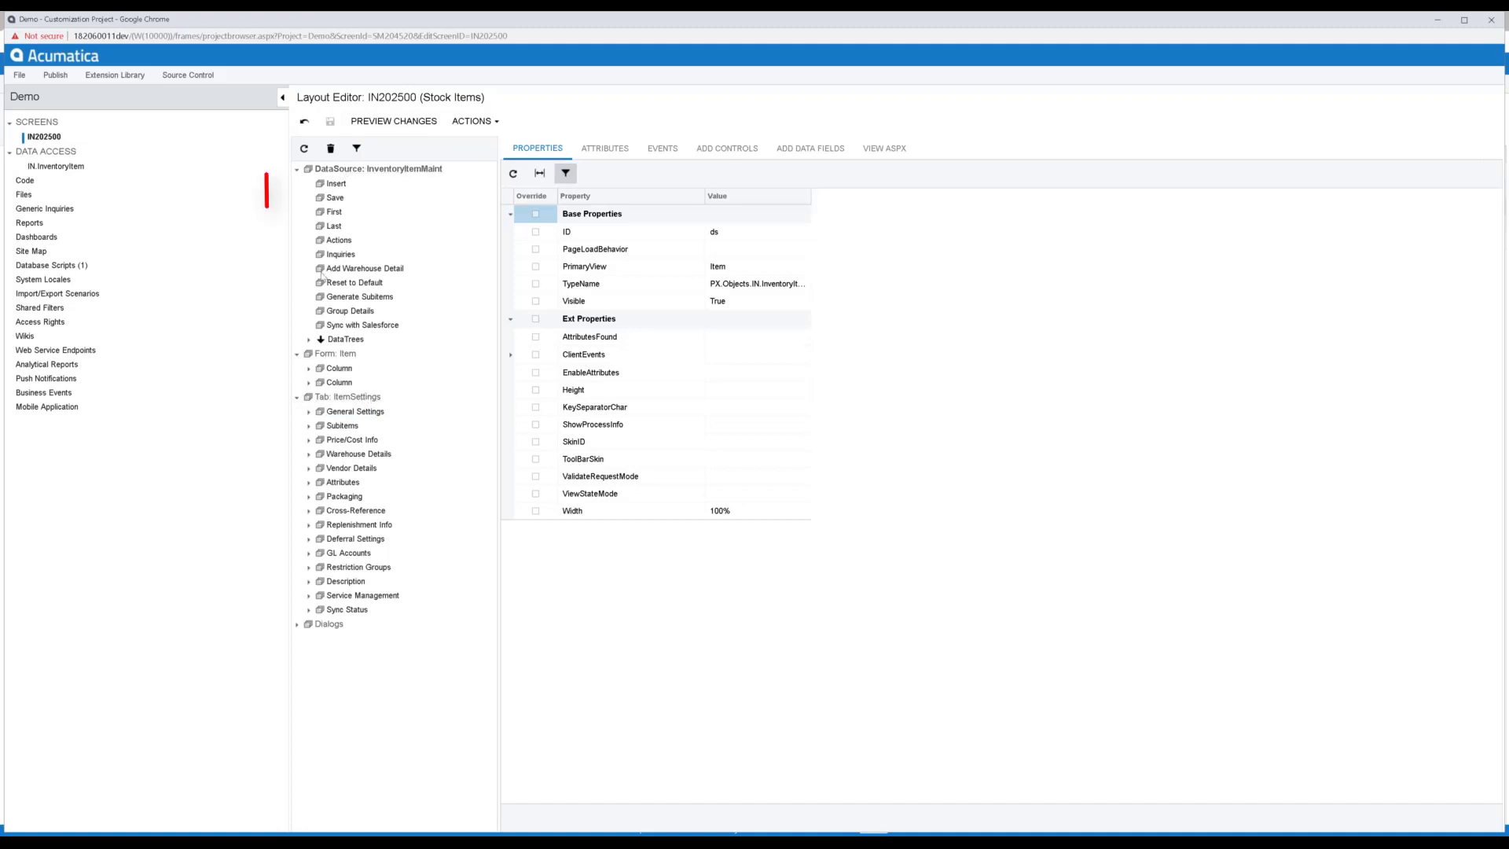
Preview the Stock Items layout in a separate window, enlarged over the editor's empty area, and collapse the DataSource node
click(395, 125)
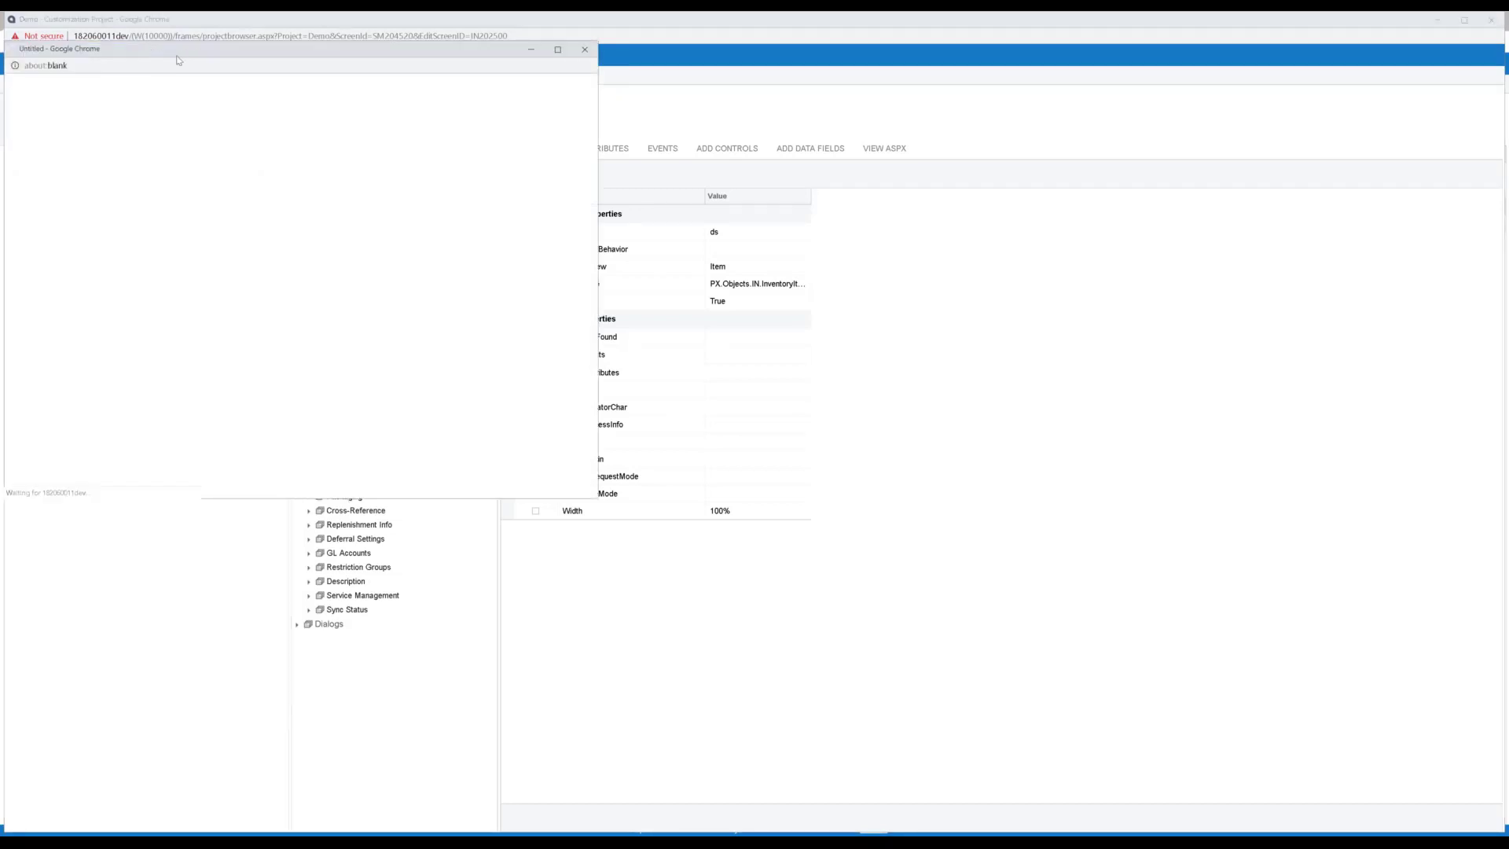
drag(178, 61, 1044, 301)
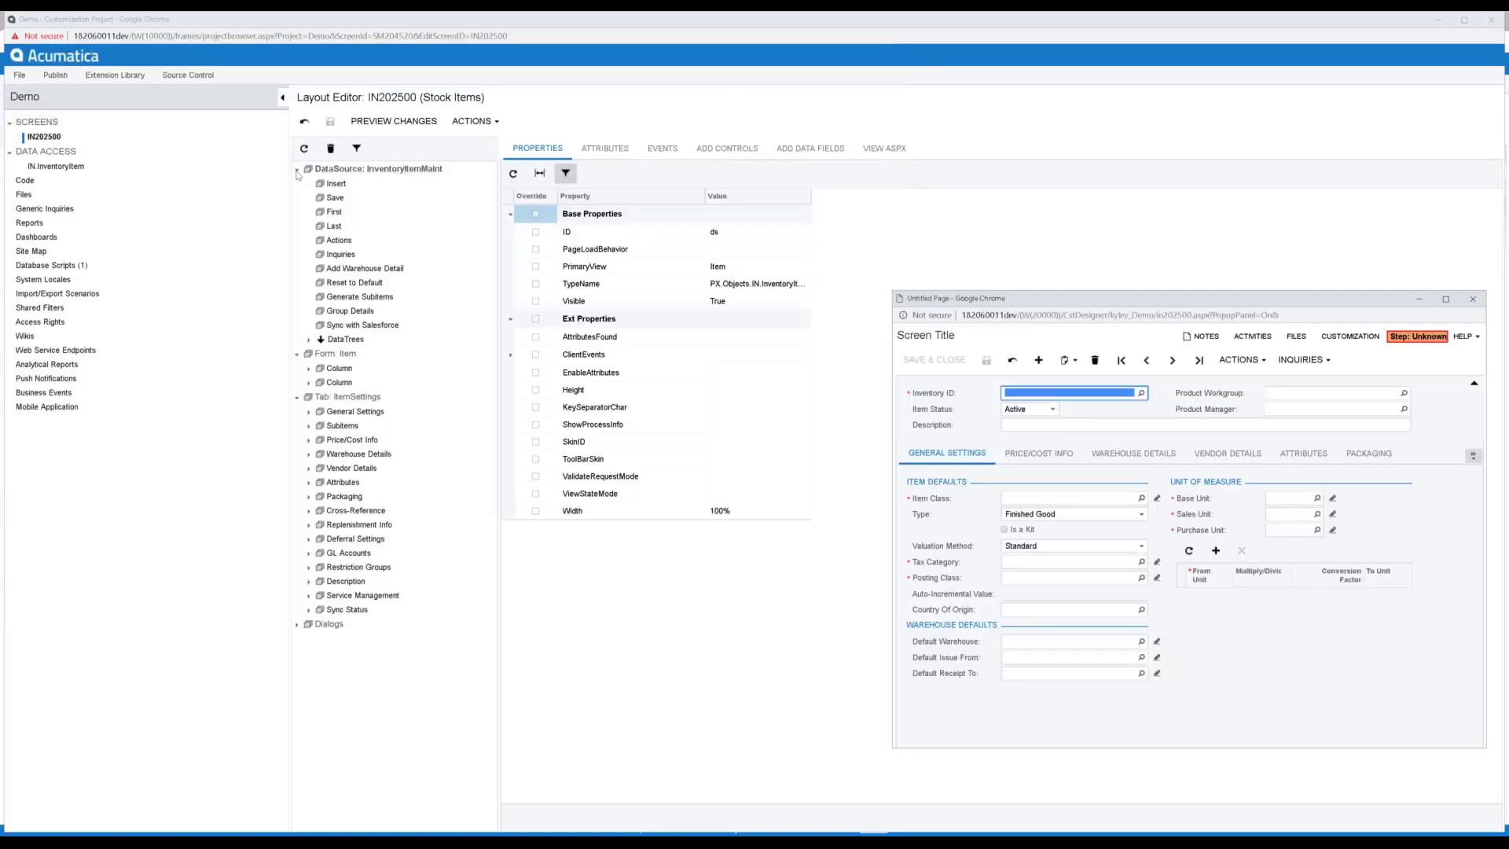
click(298, 172)
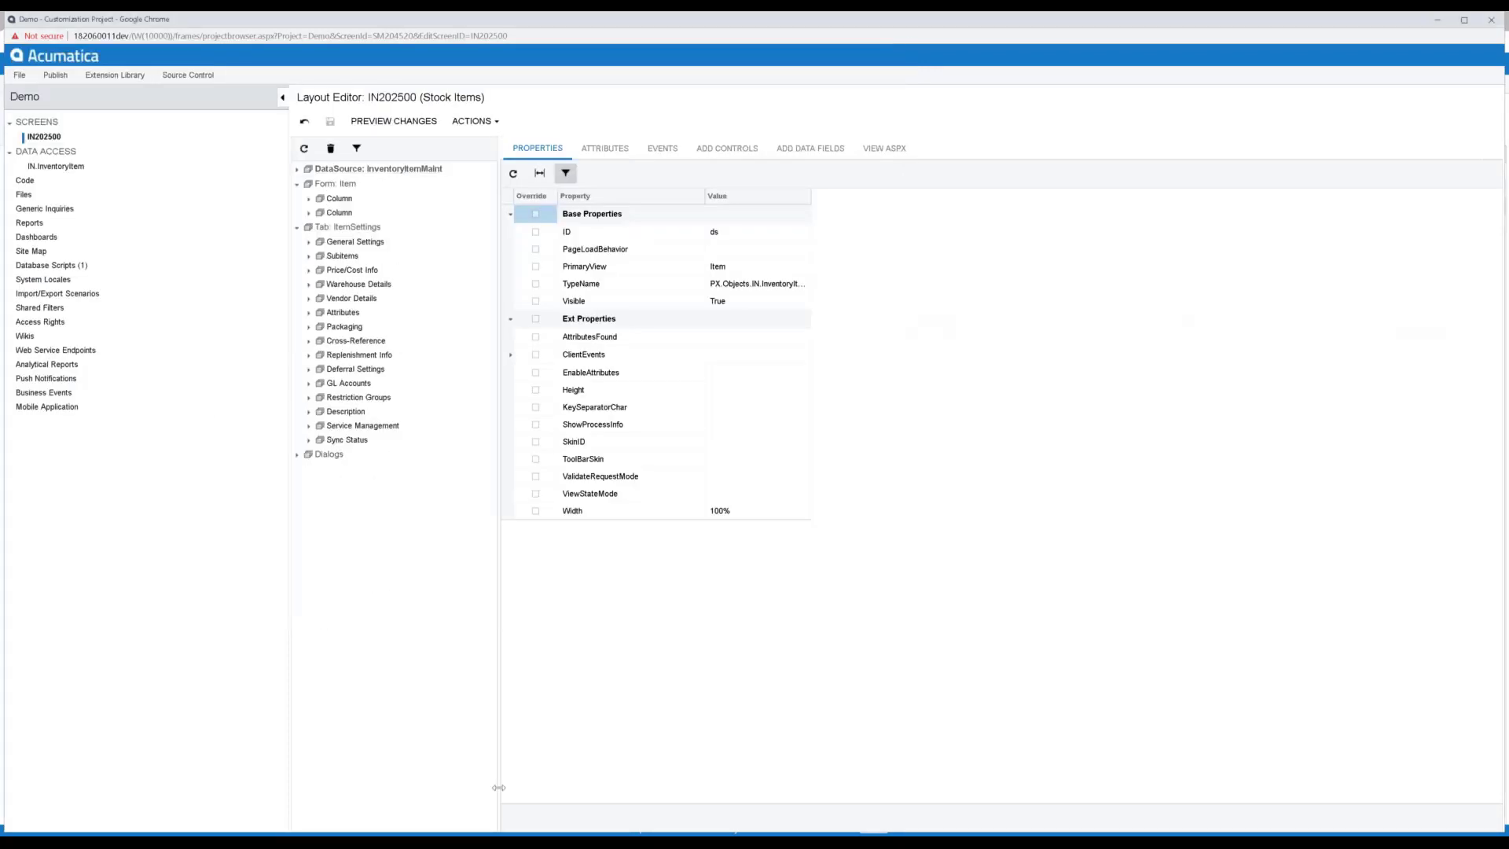
click(396, 841)
click(522, 792)
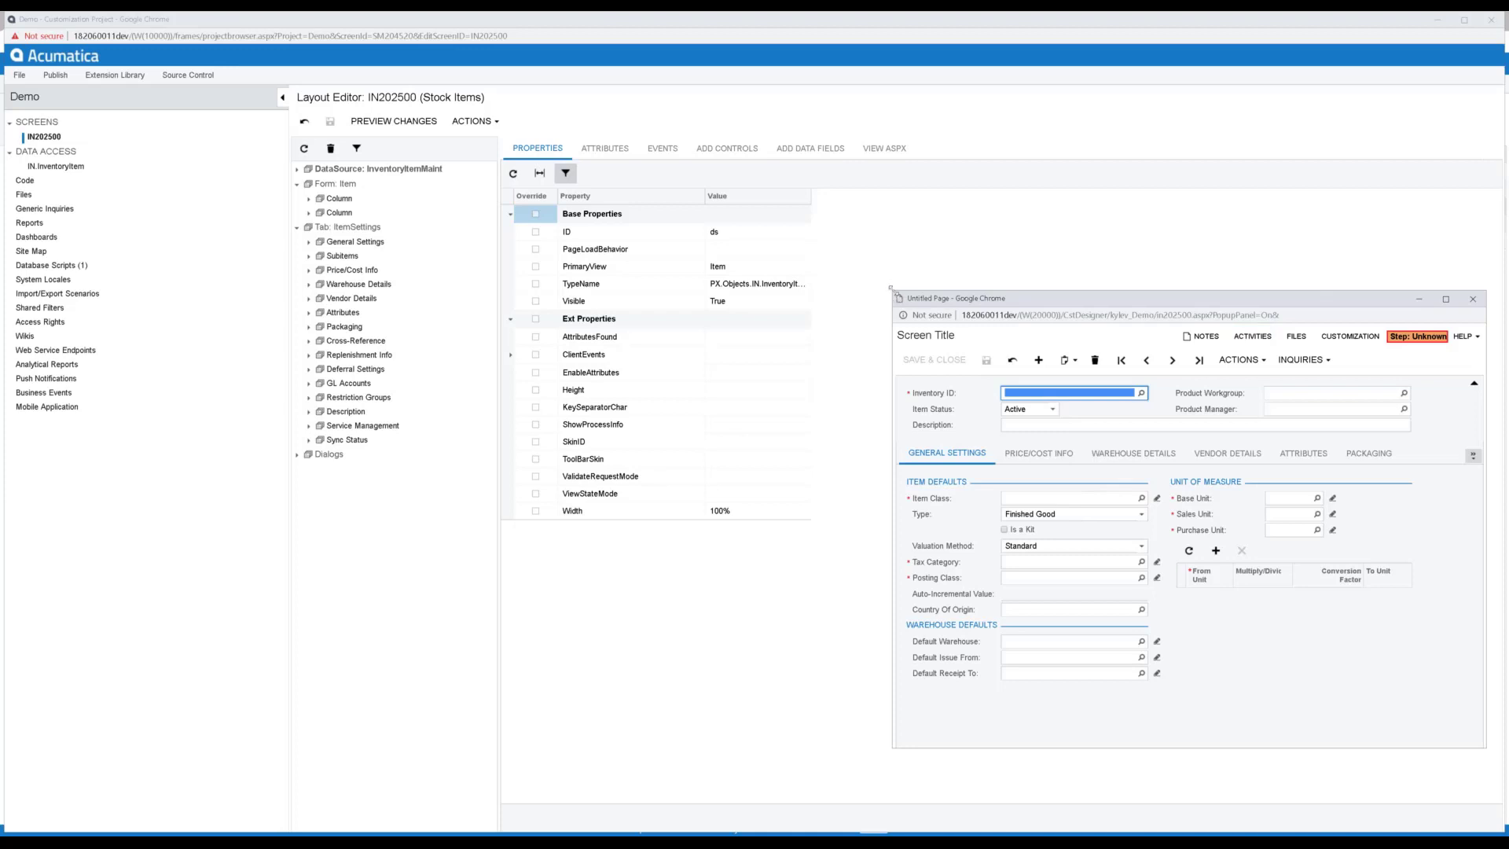
drag(886, 290, 824, 273)
Expand General Settings in the layout tree and compare its columns with the previewed Stock Items screen
click(310, 243)
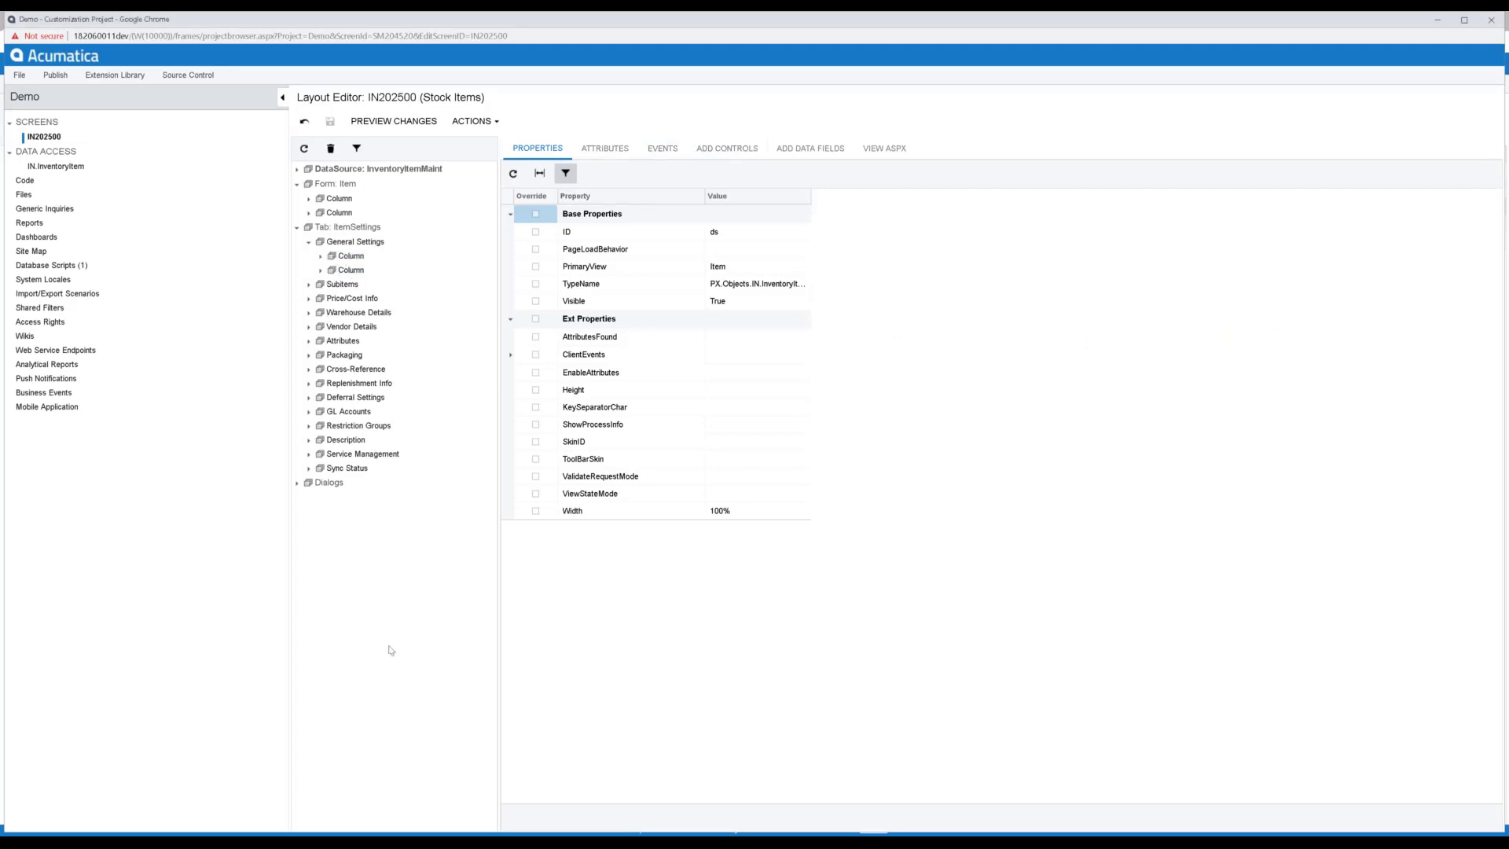
mouse_move(395, 842)
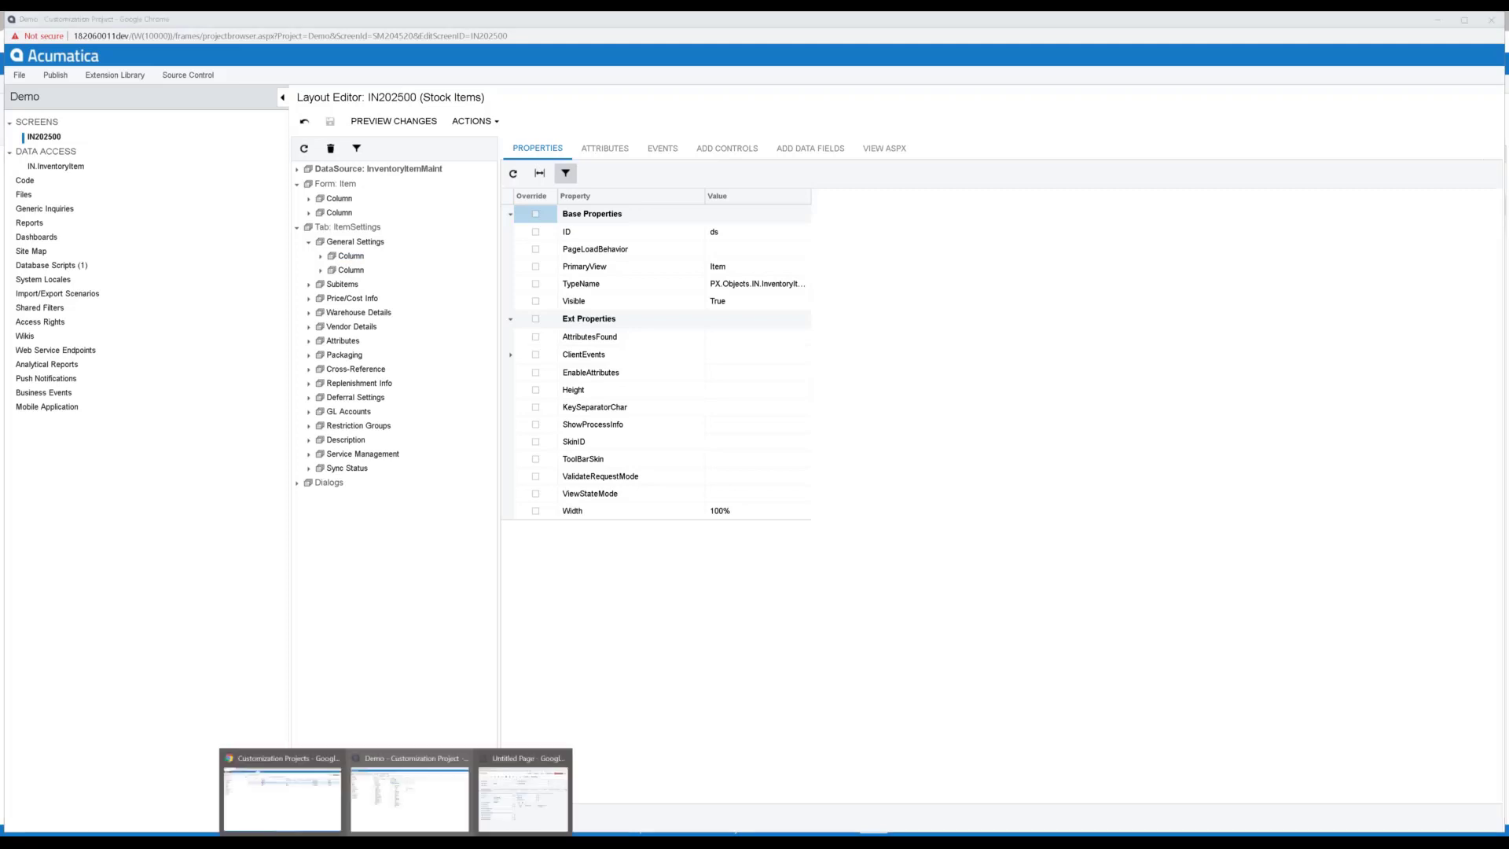
click(547, 800)
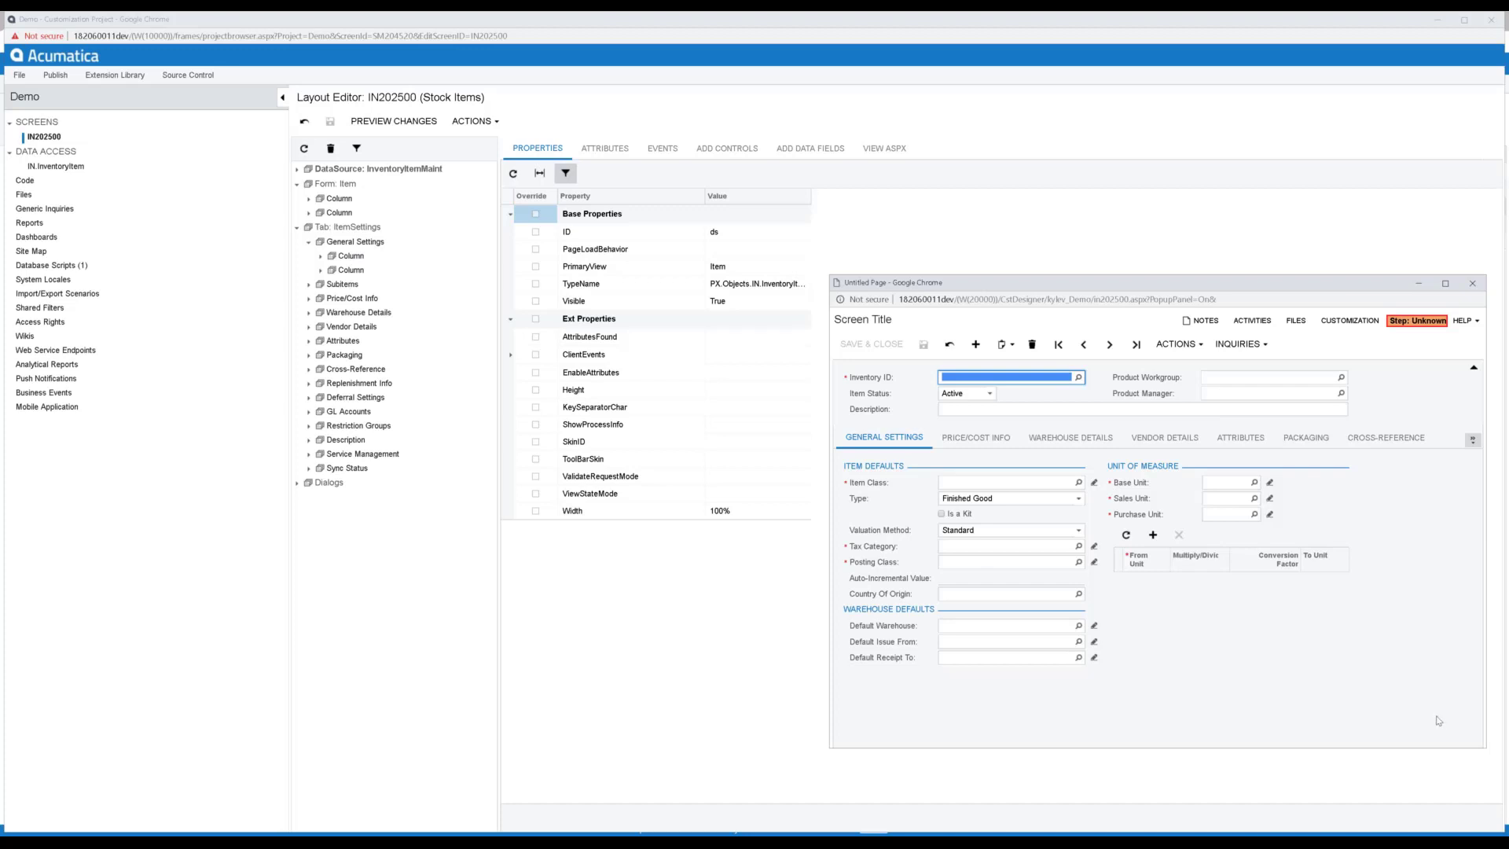
Select the General Settings node and examine the containers, layout rules and other controls that can be added to it
click(346, 242)
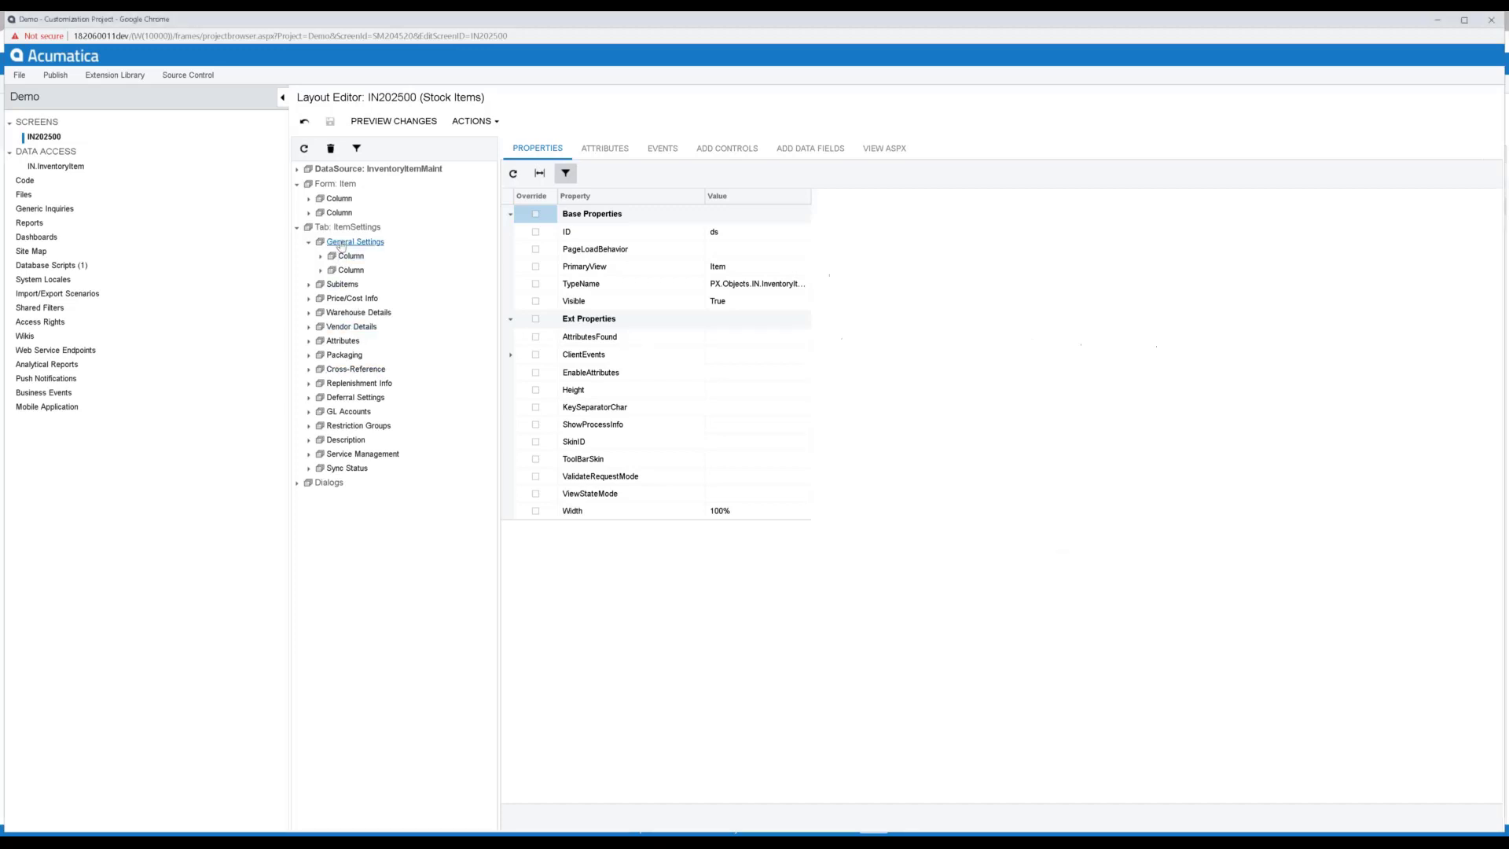
click(727, 149)
click(562, 196)
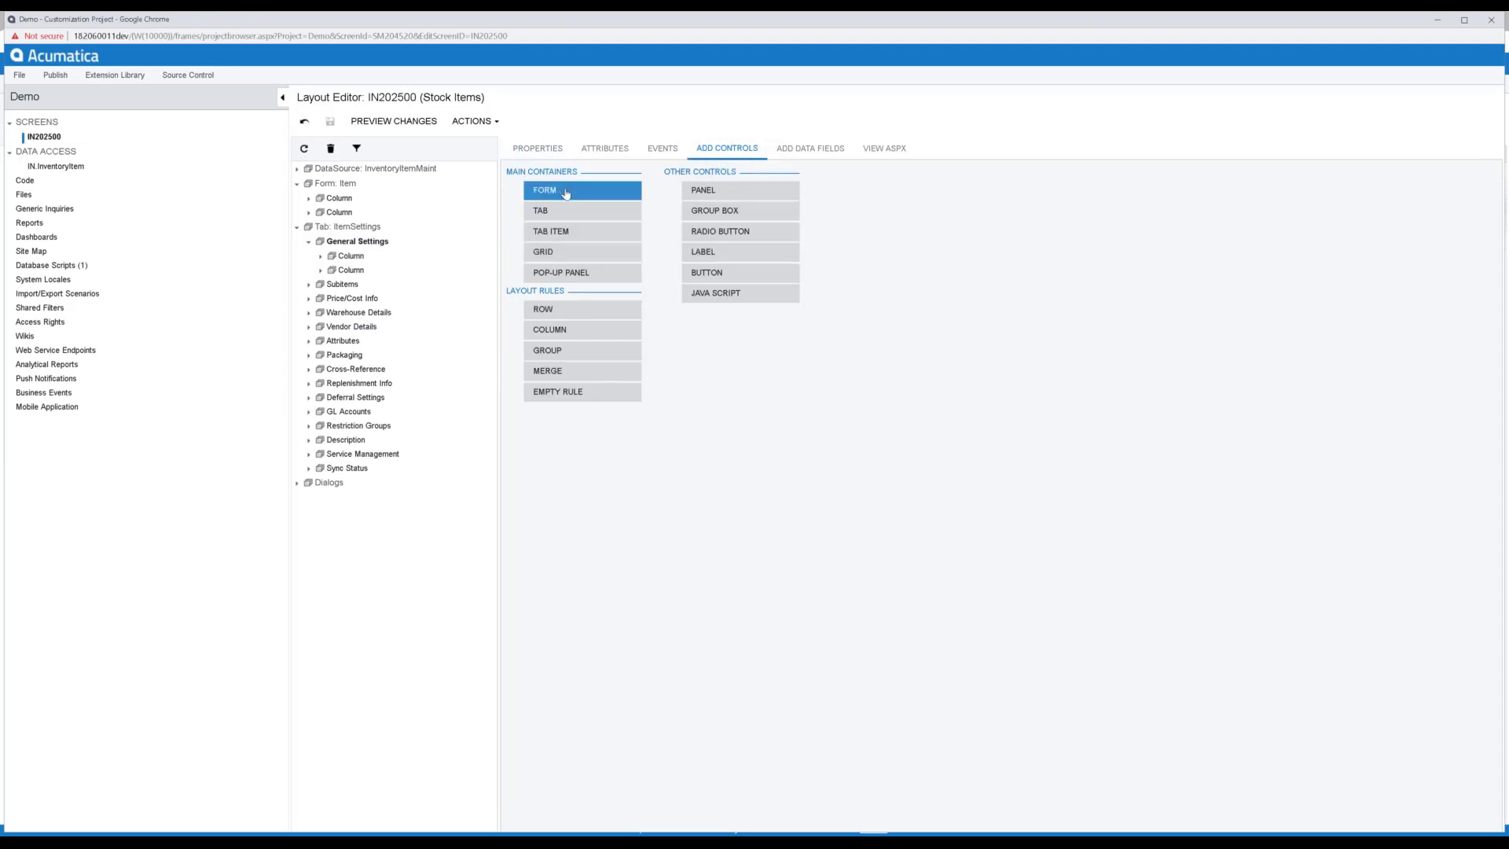
Add a new Column layout rule to General Settings, below its two existing columns, and select it
click(574, 332)
drag(575, 343, 334, 245)
click(351, 283)
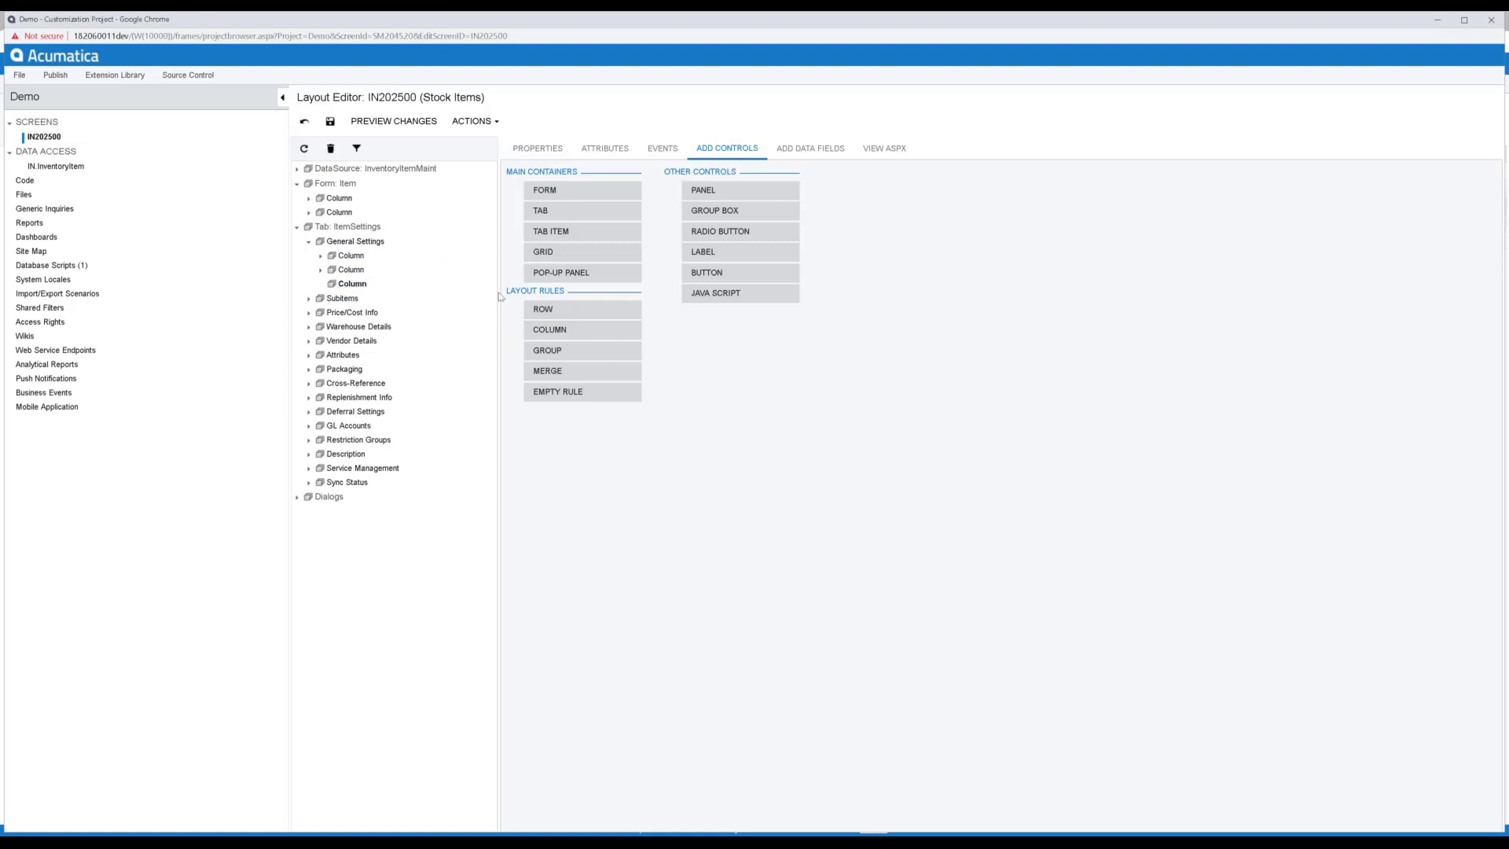
Set the new column's GroupCaption property to Catnip and save the layout
click(543, 150)
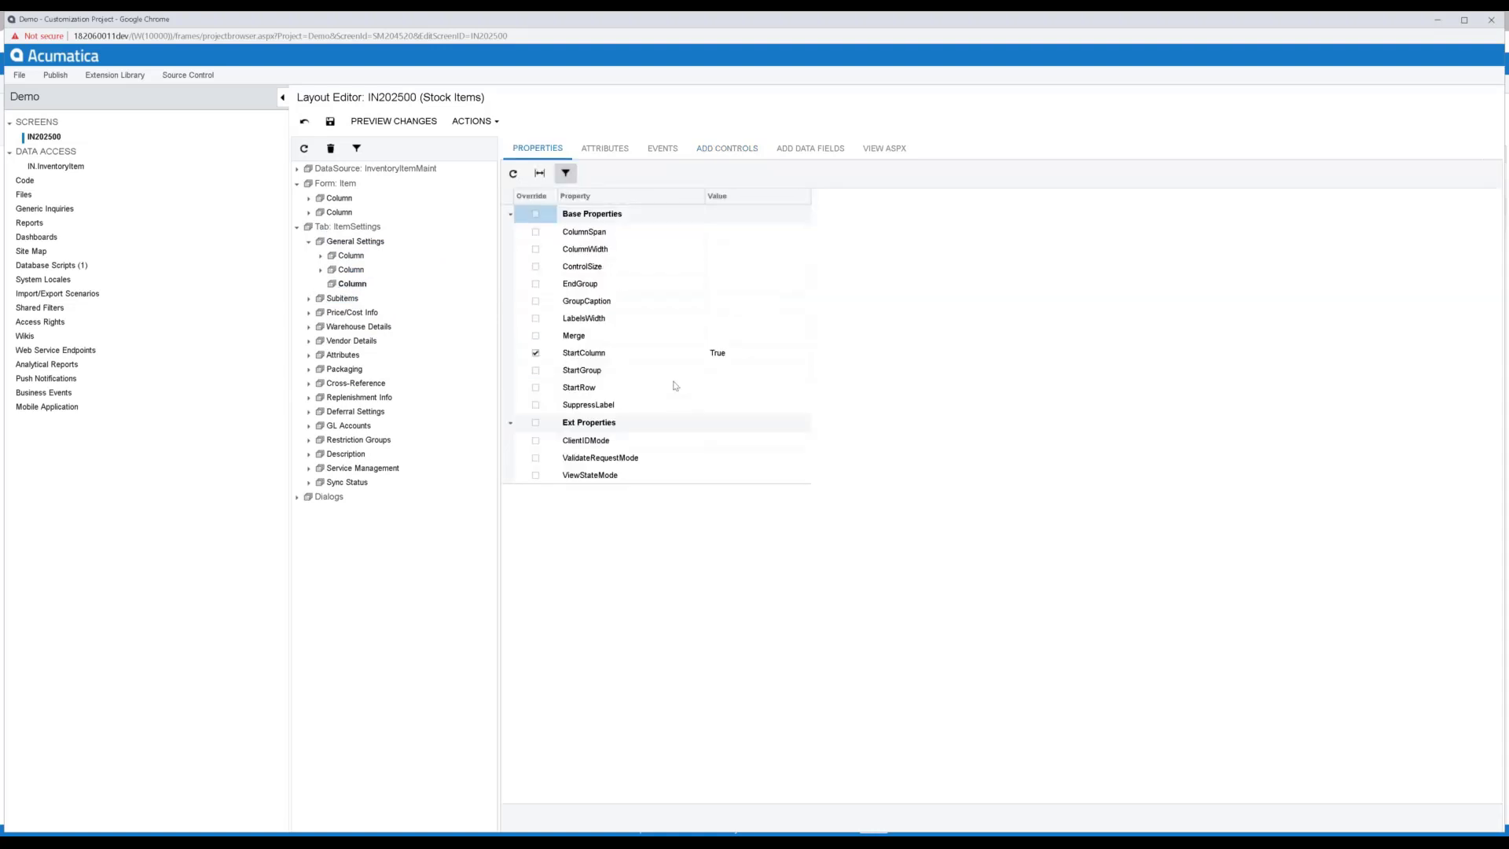
click(729, 302)
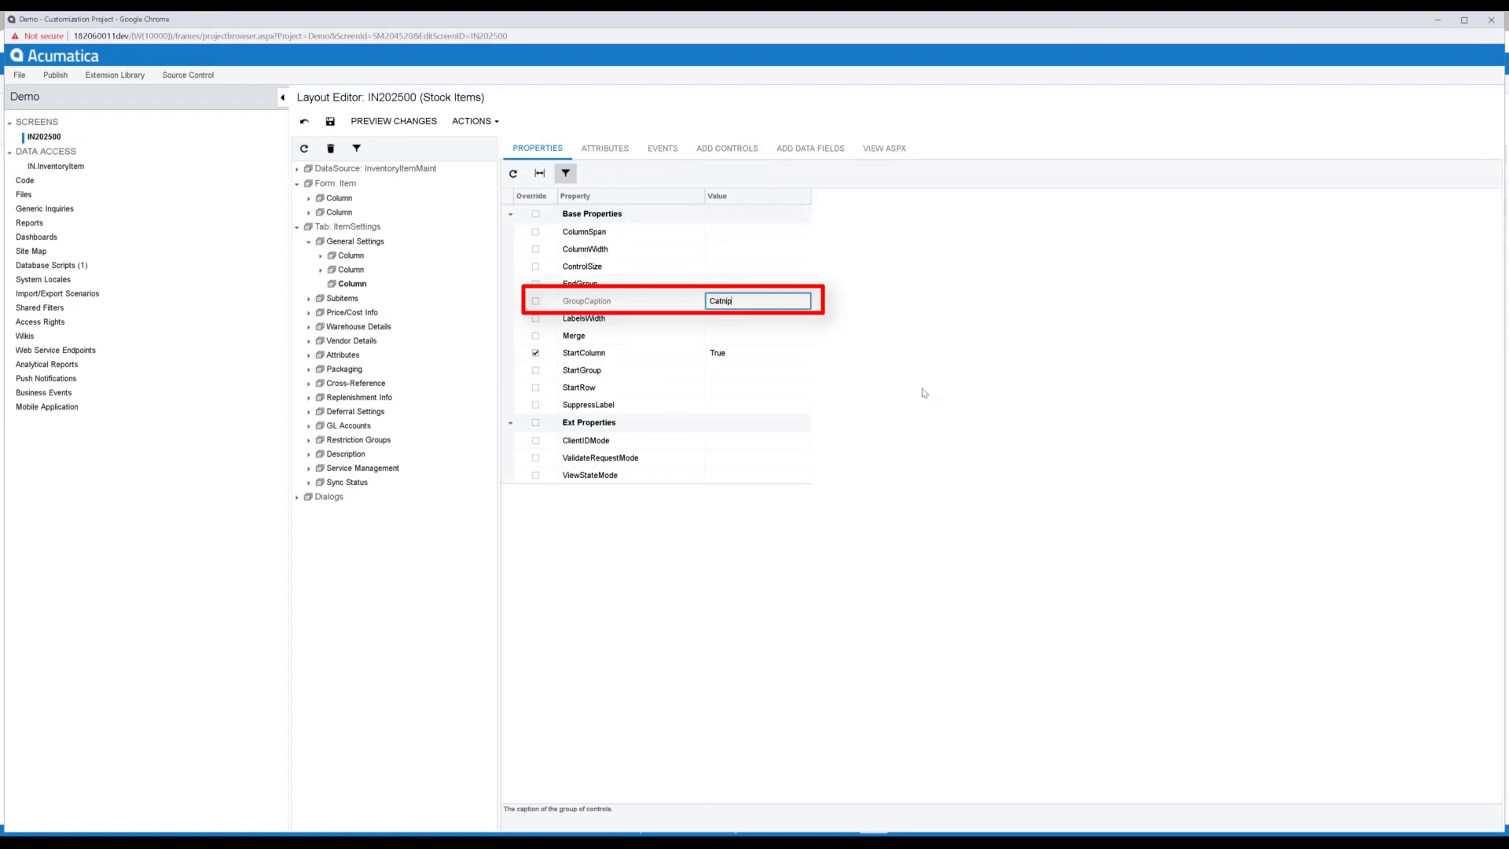
text(Catnip)
click(724, 321)
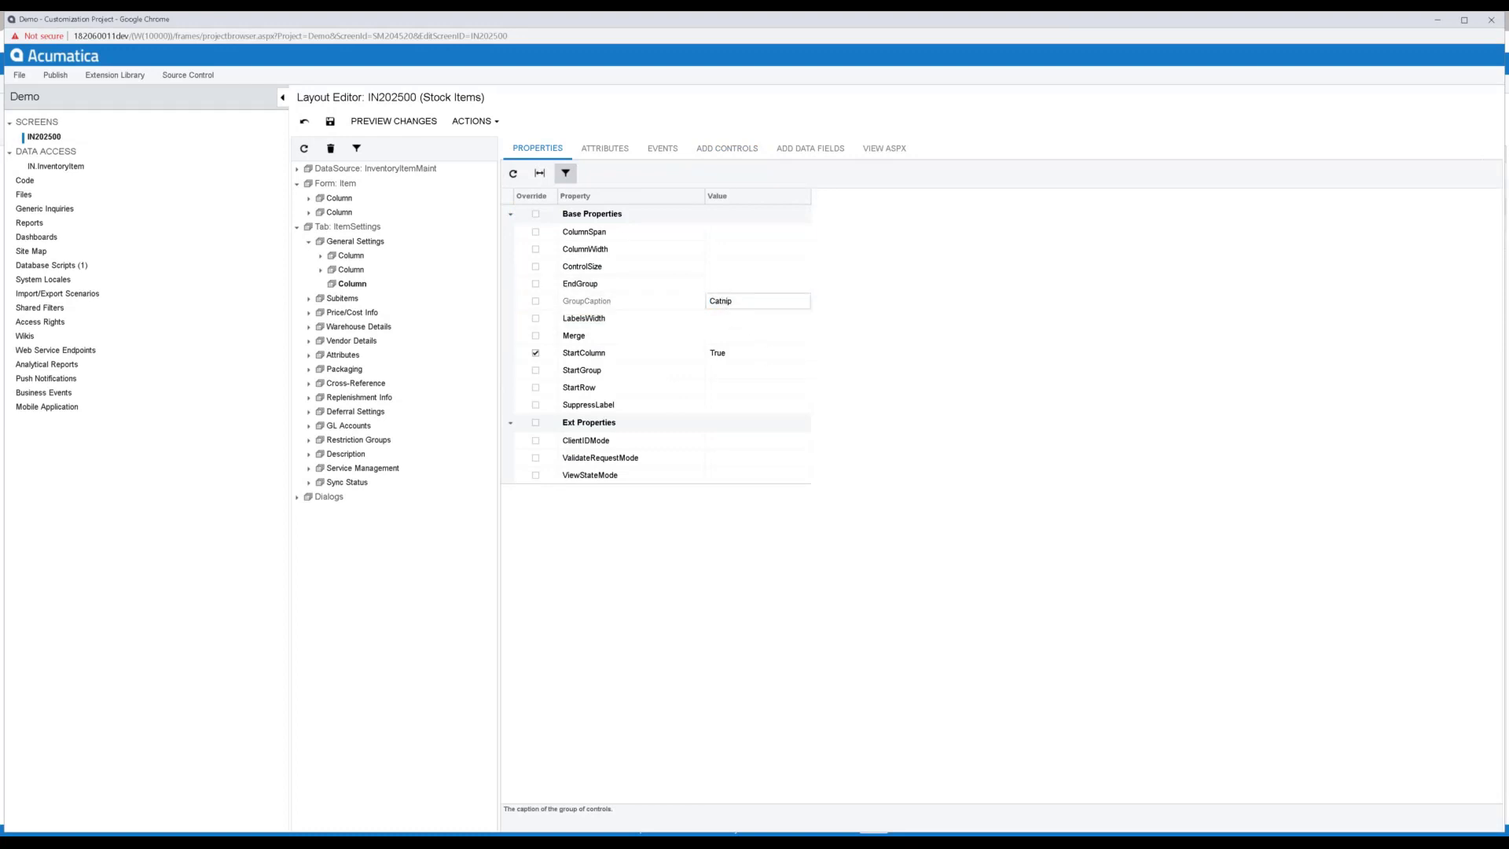
click(322, 118)
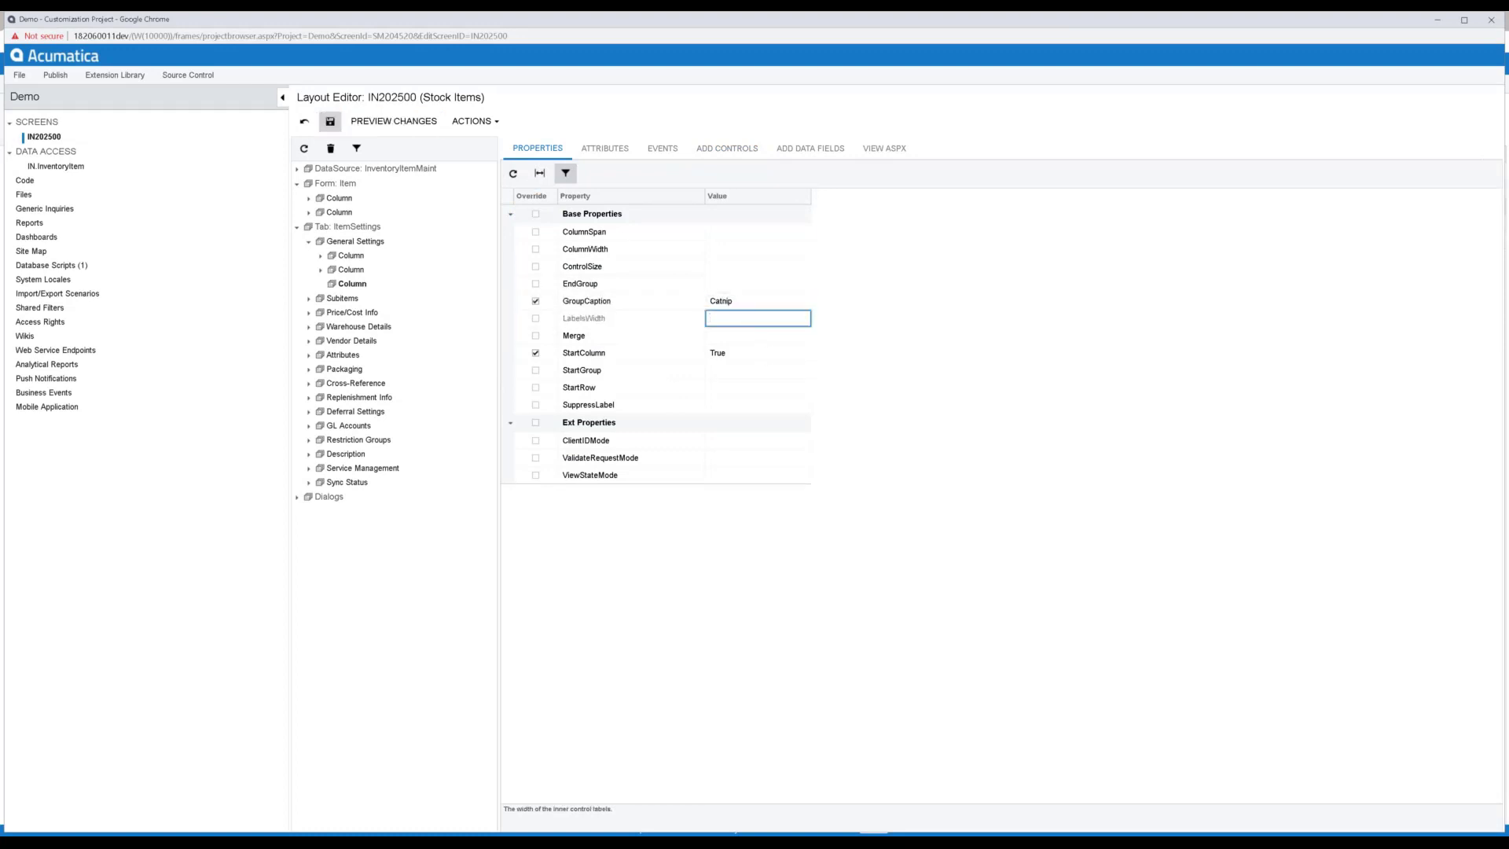
Create a checkbox control for the custom UsrContainsCatnip field of Inventory Item inside the new column's Group, and save the layout
click(320, 284)
click(363, 299)
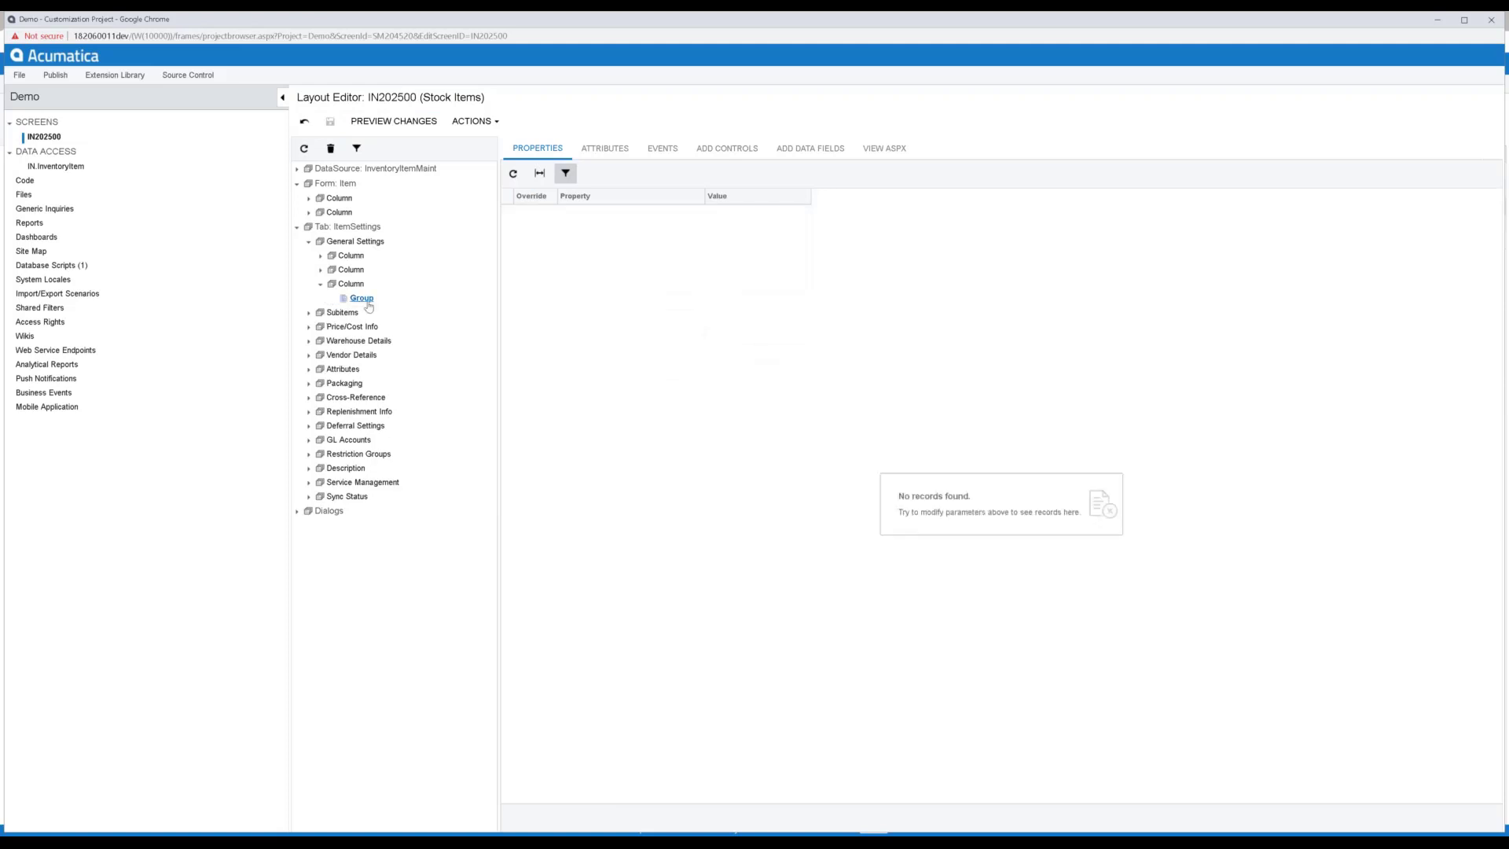
click(801, 152)
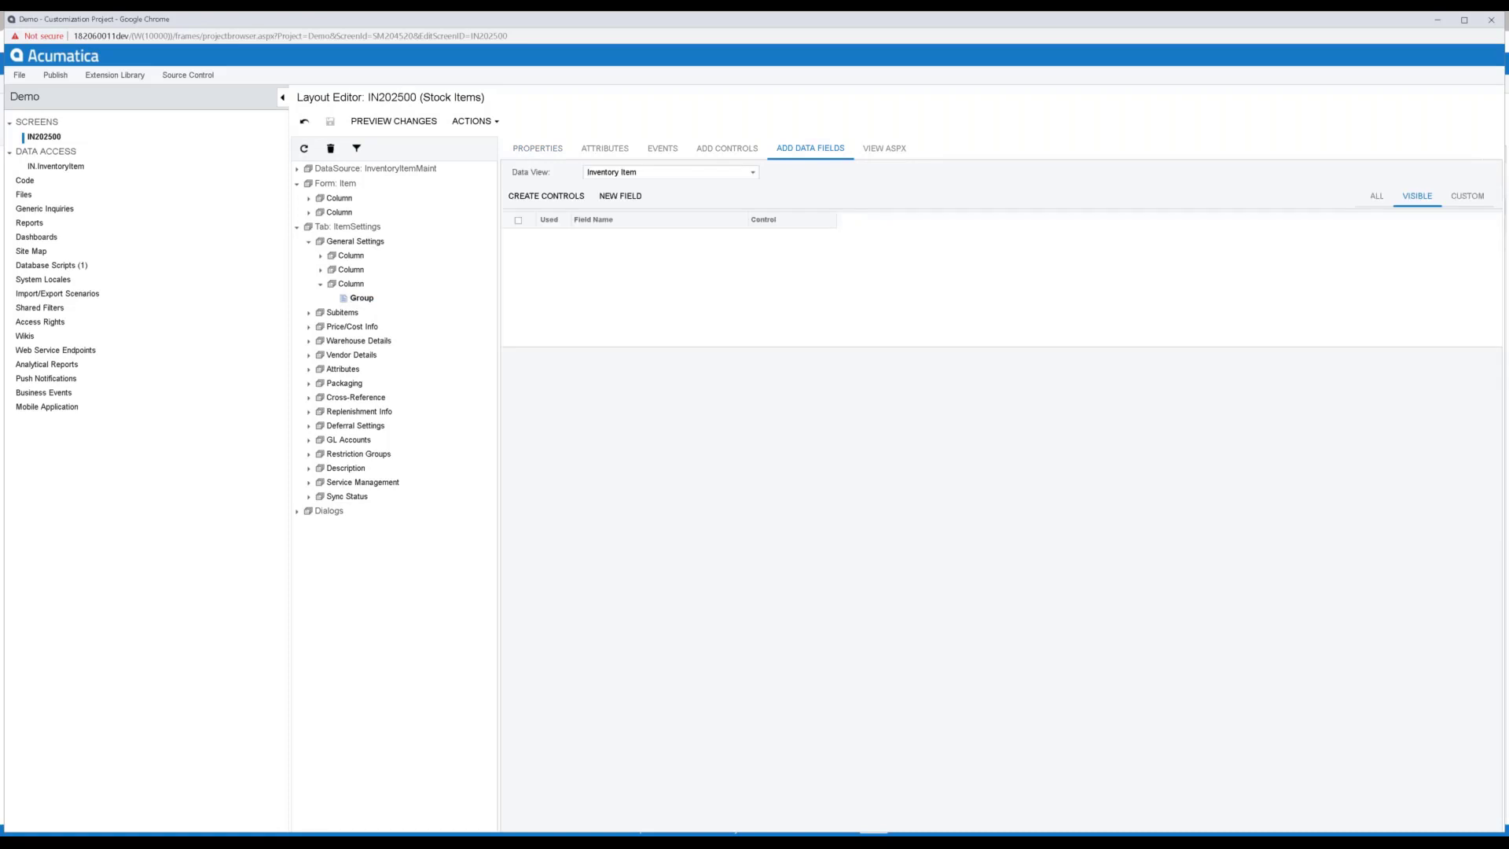
click(752, 172)
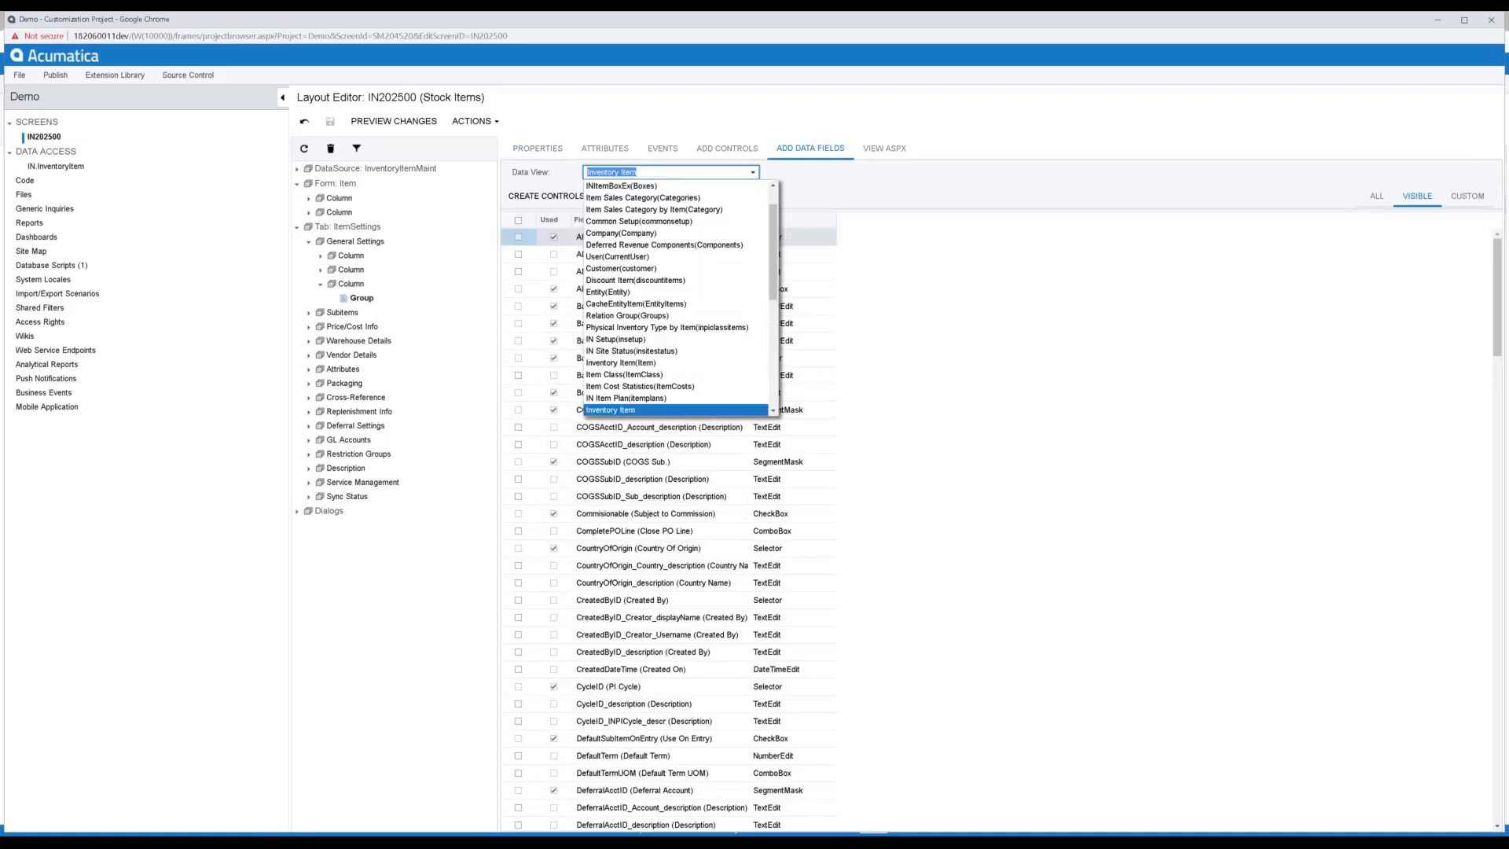
click(752, 172)
click(1470, 198)
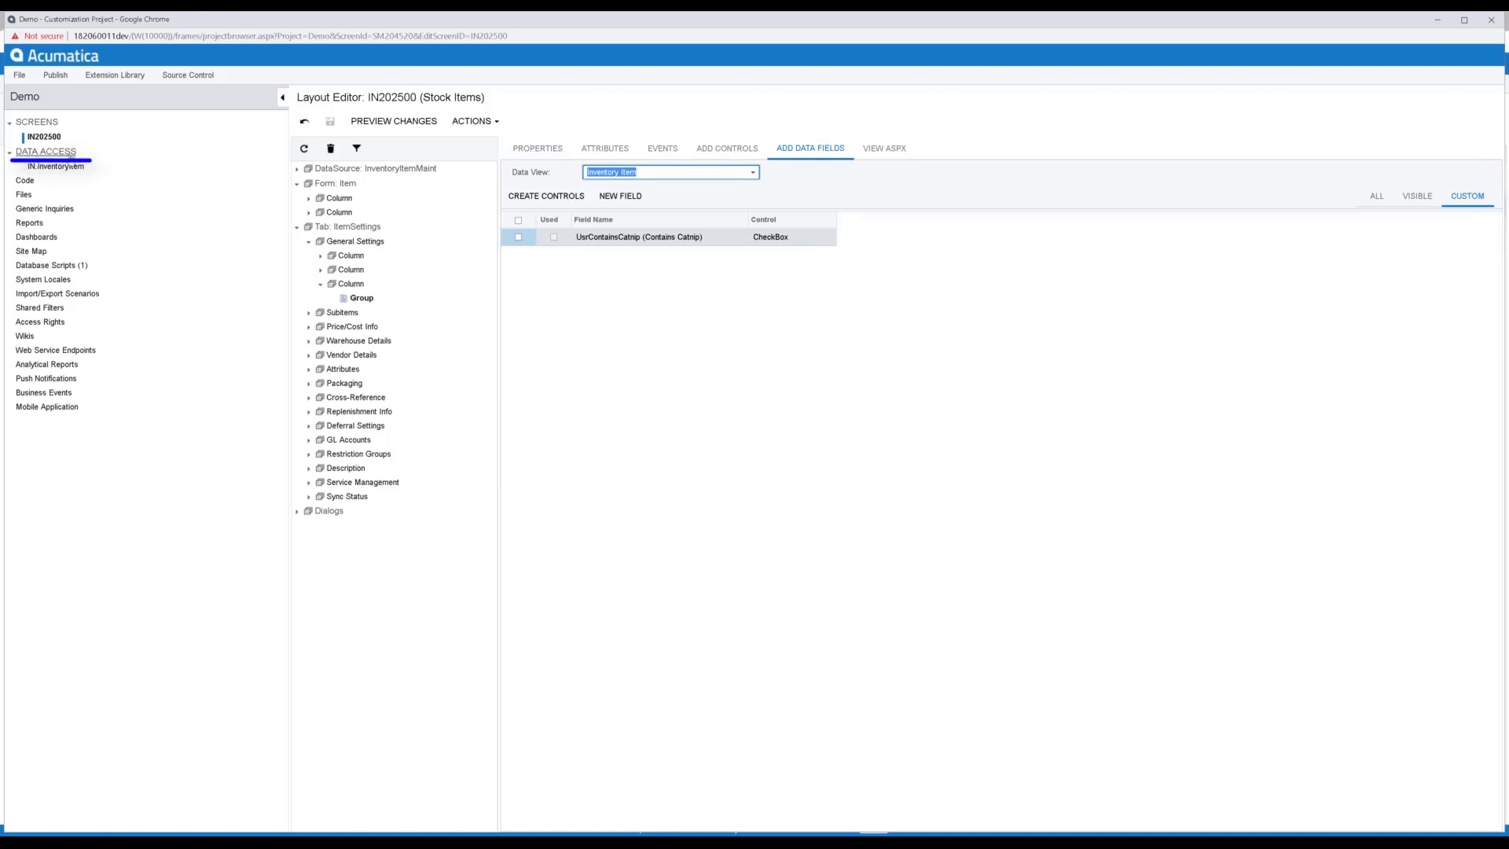
click(518, 237)
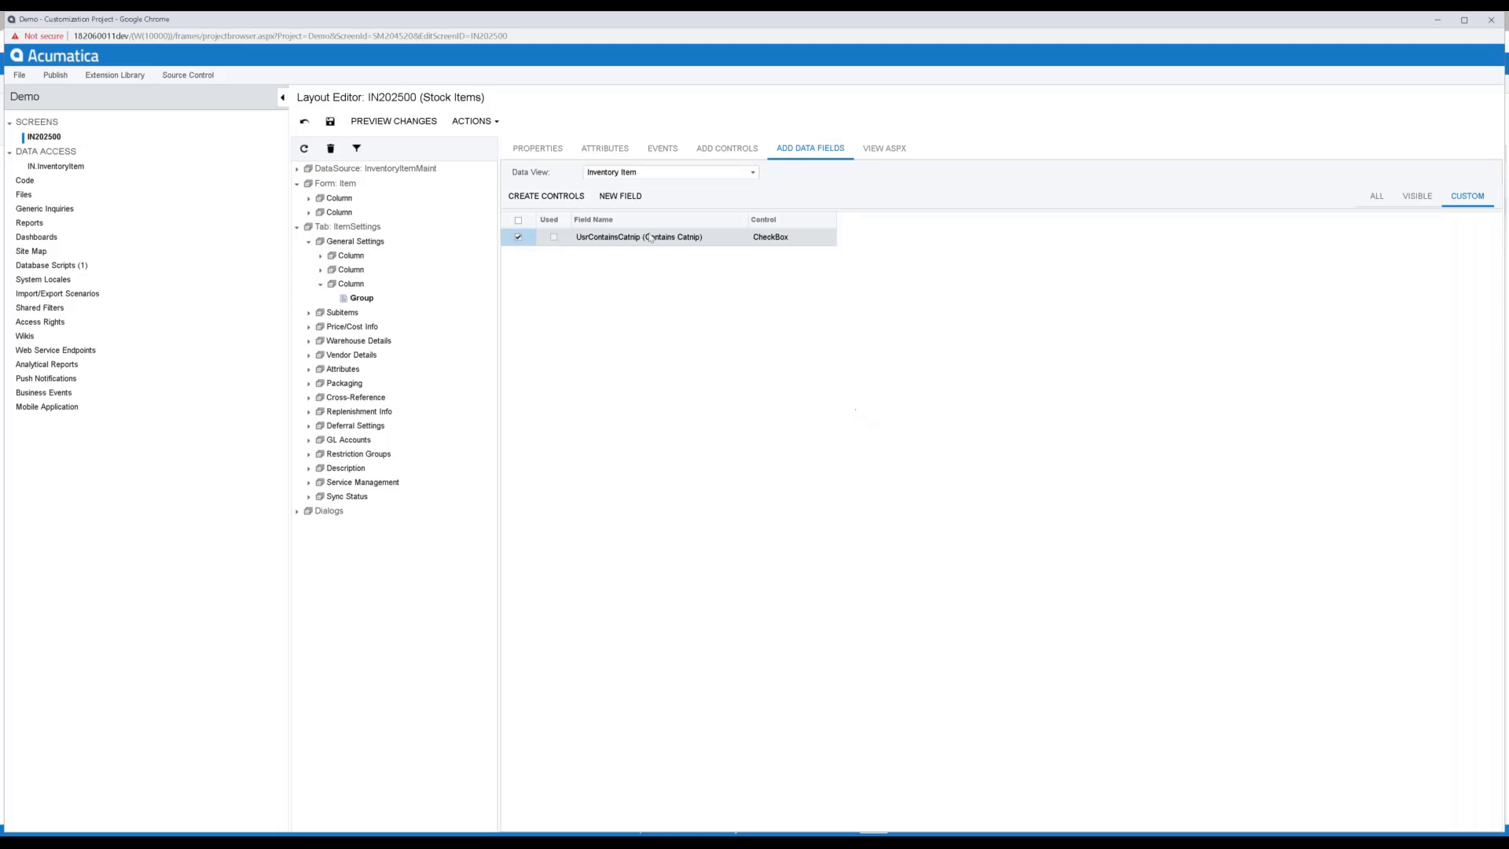
click(532, 202)
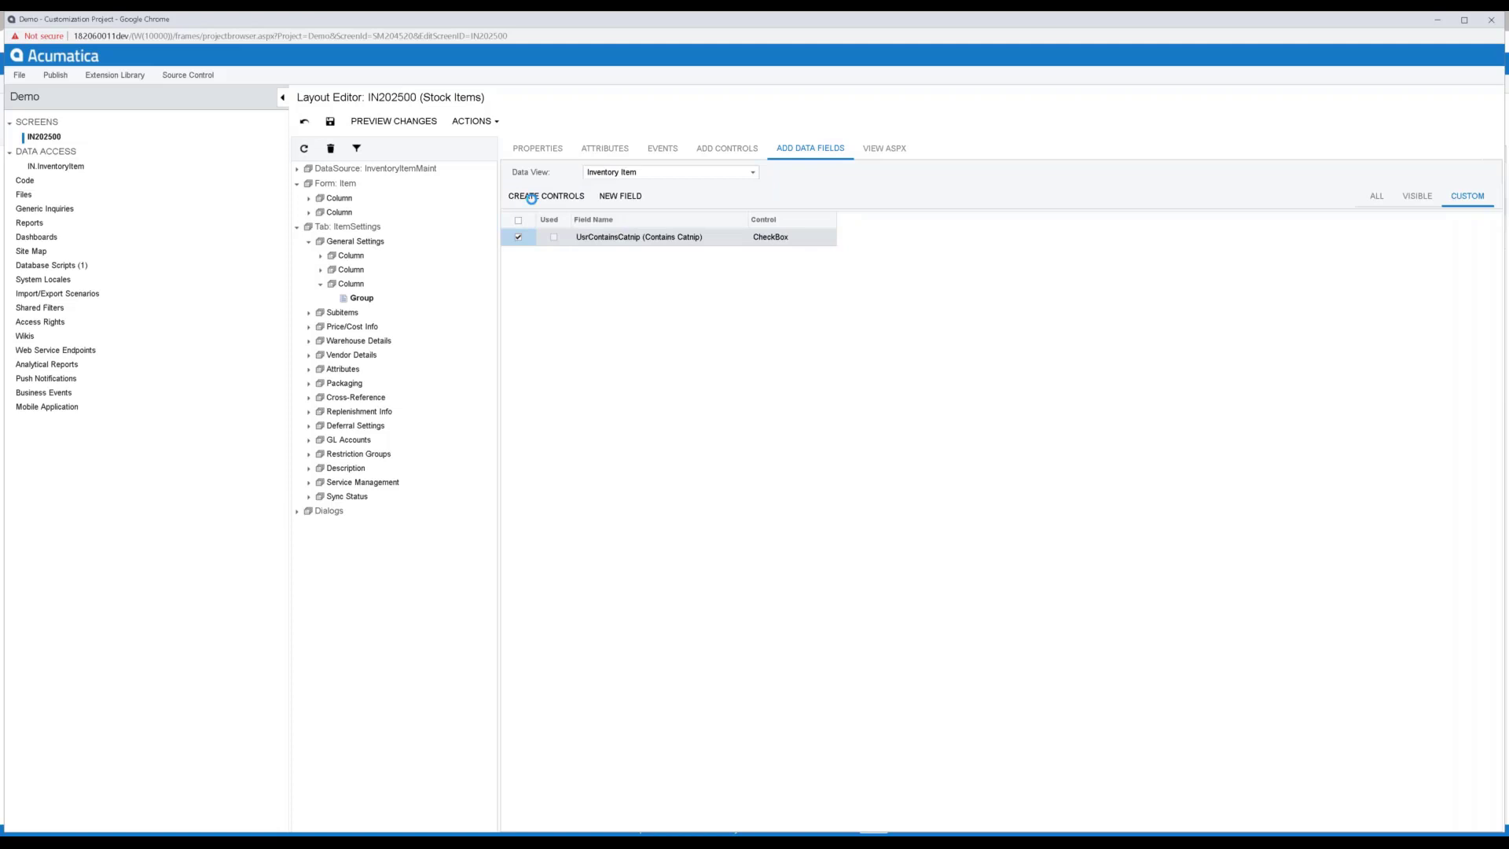
click(362, 300)
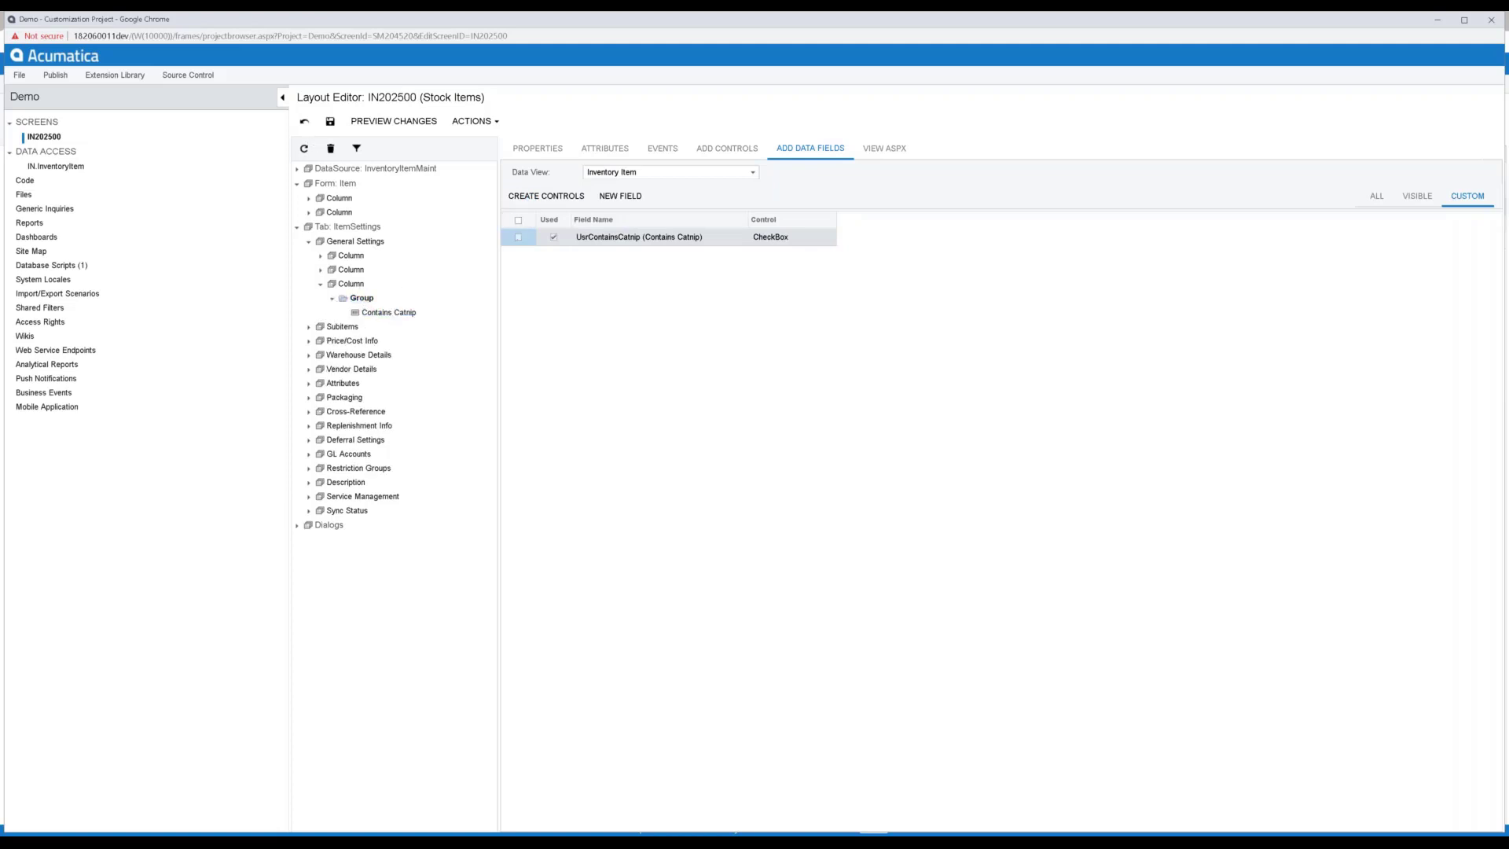
click(330, 121)
Replace the old preview with a new, widened Stock Items preview, try out the Contains Catnip checkbox, and close the preview without saving
click(396, 843)
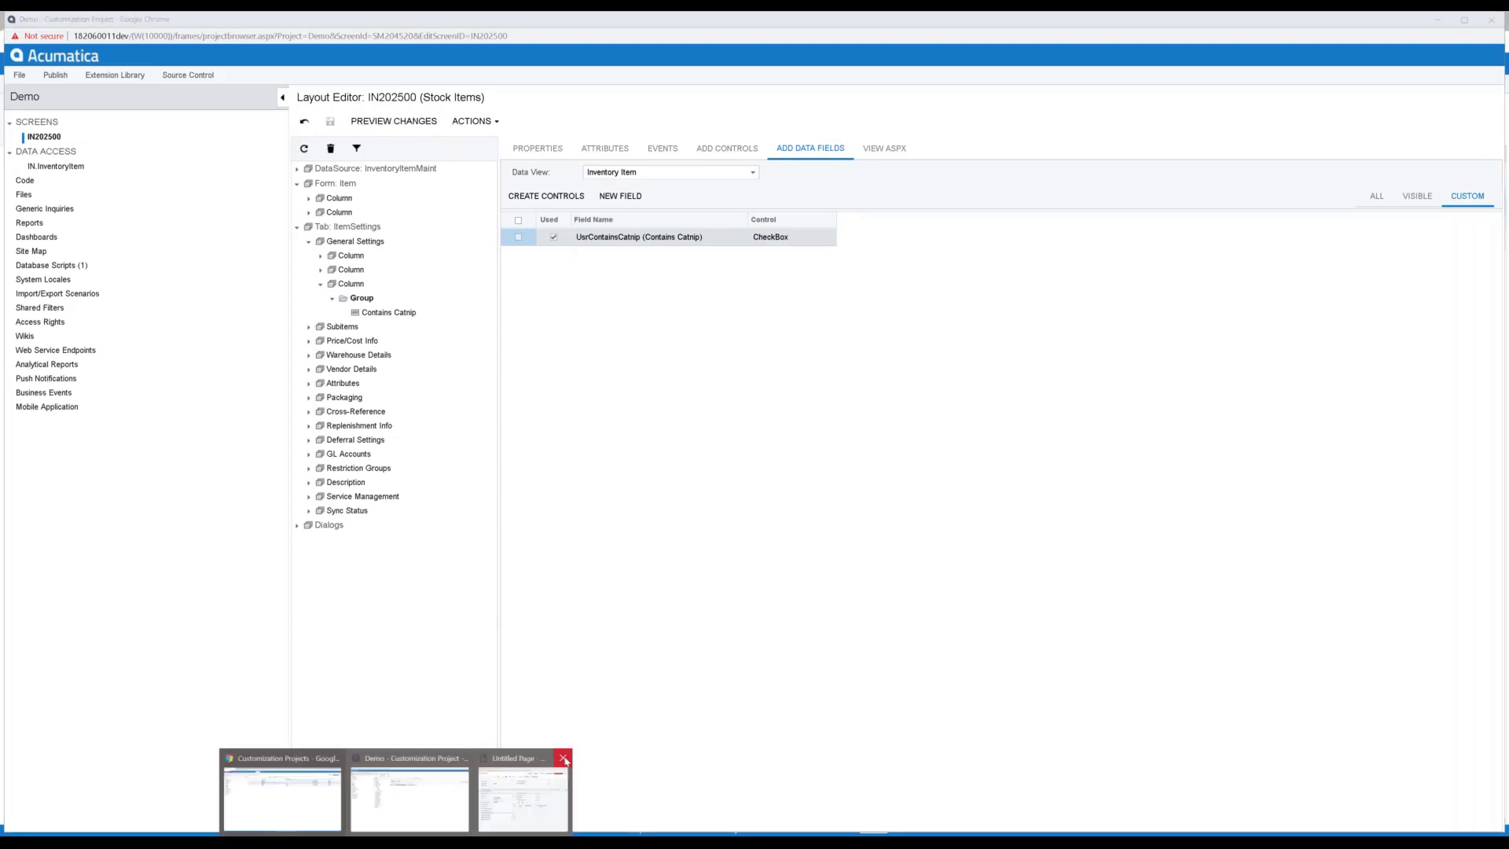
click(565, 758)
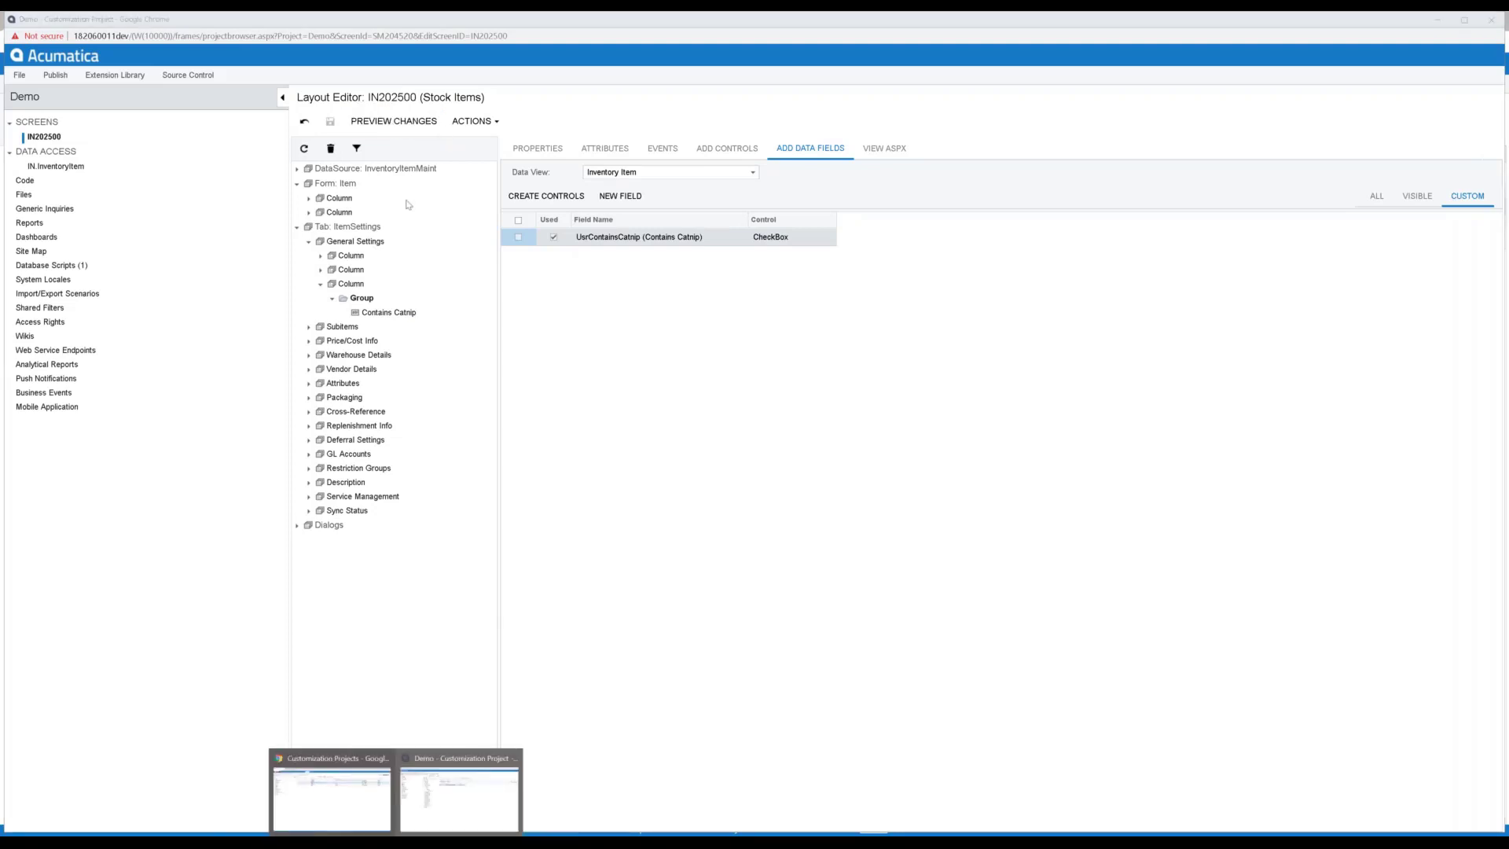
click(397, 122)
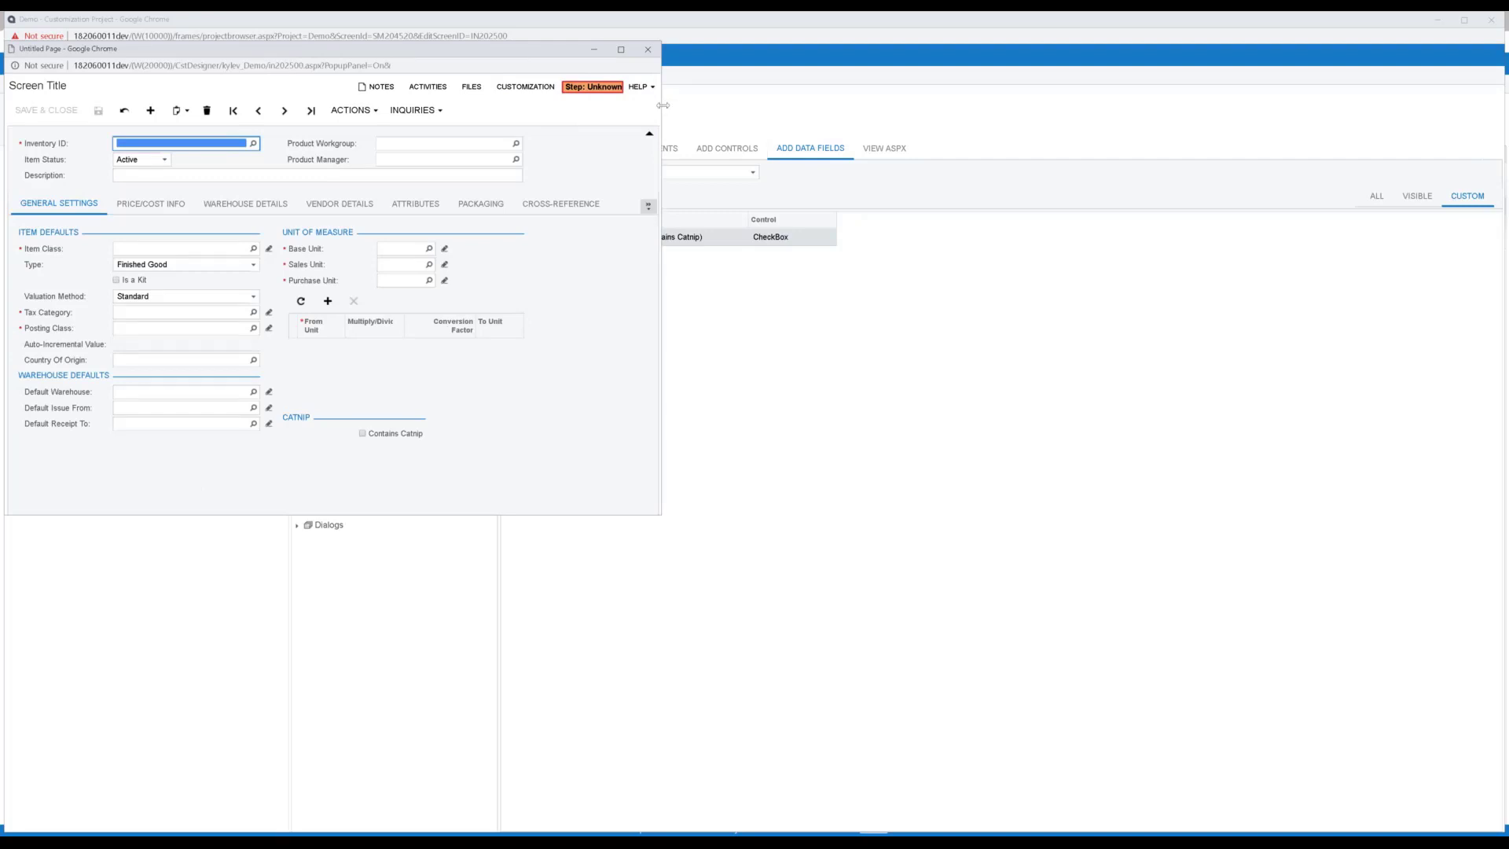
drag(662, 105, 1146, 151)
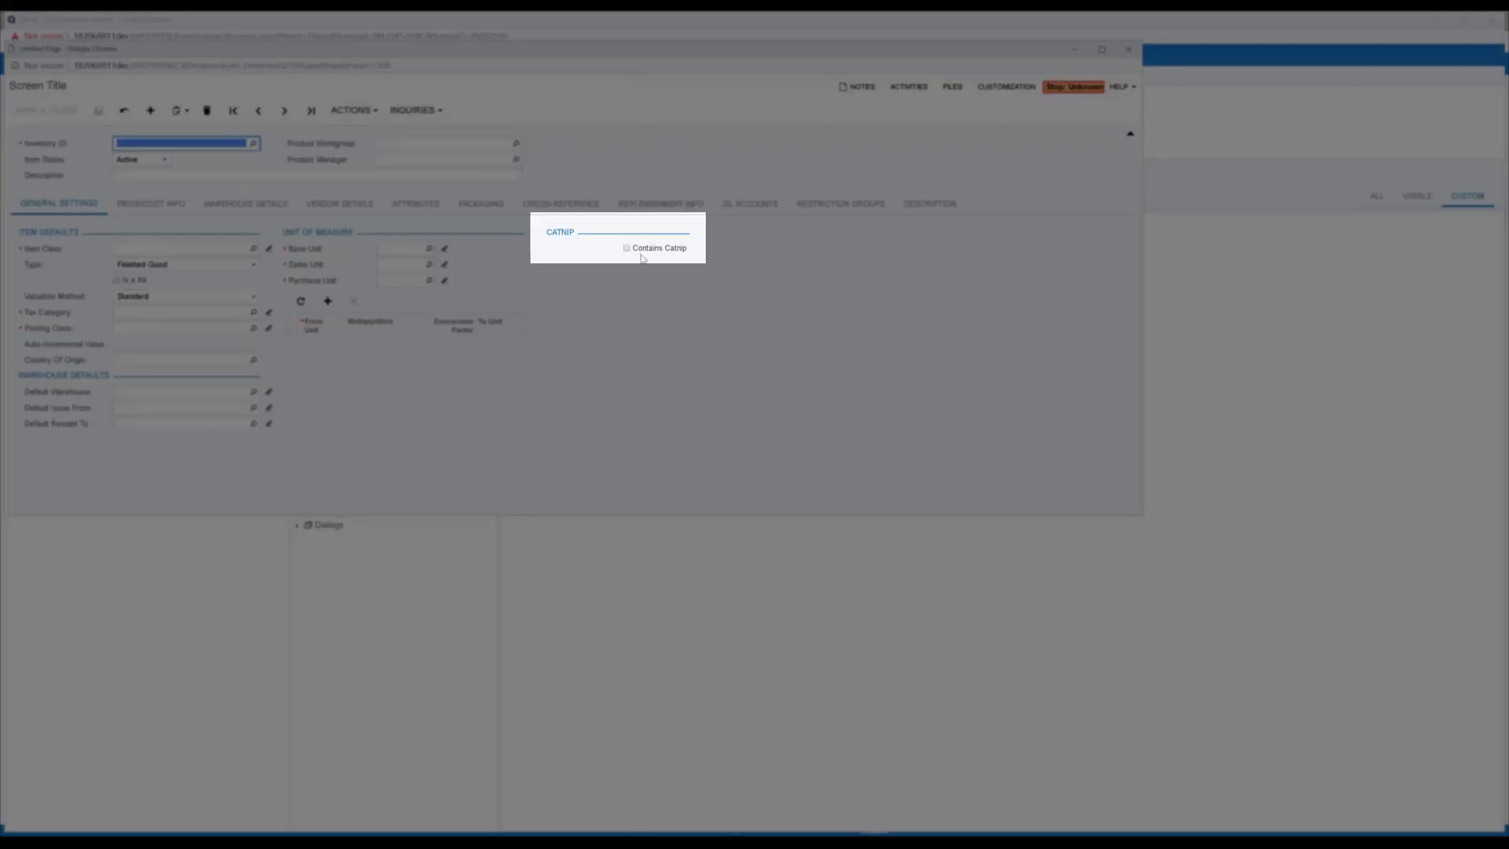
click(626, 248)
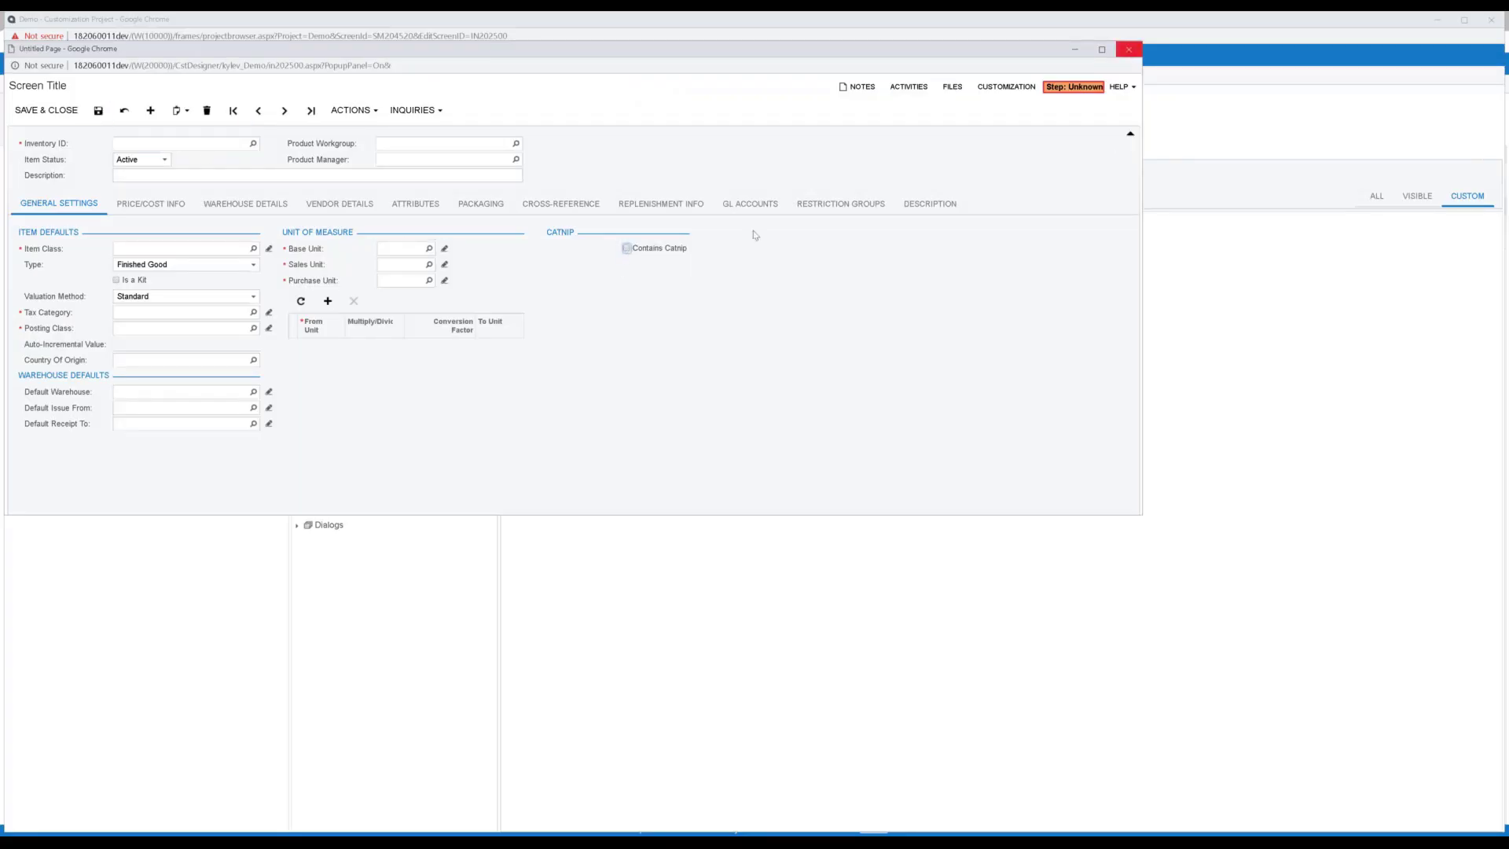
click(1128, 48)
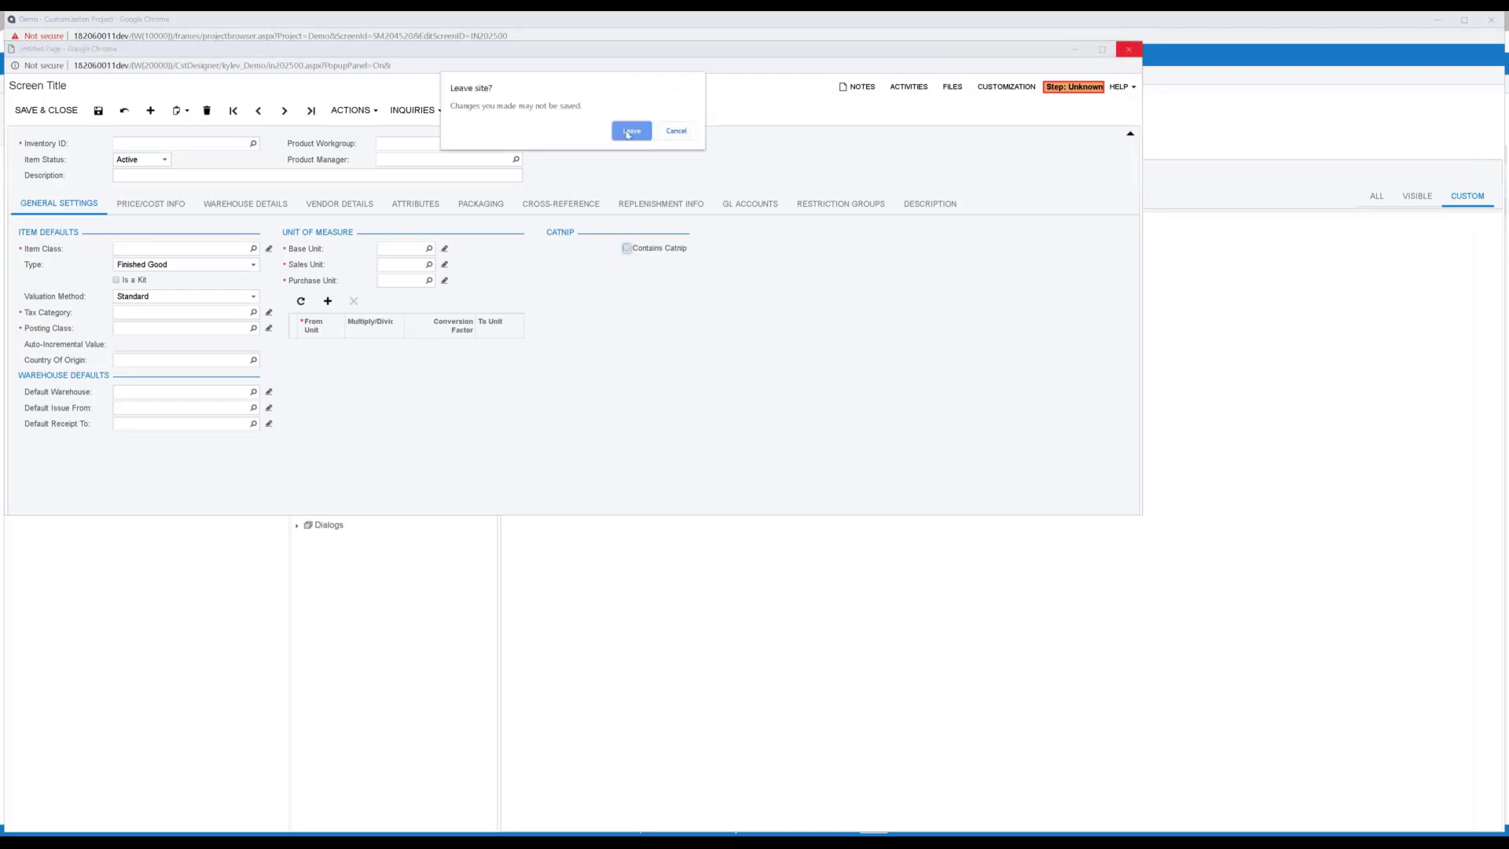
click(626, 135)
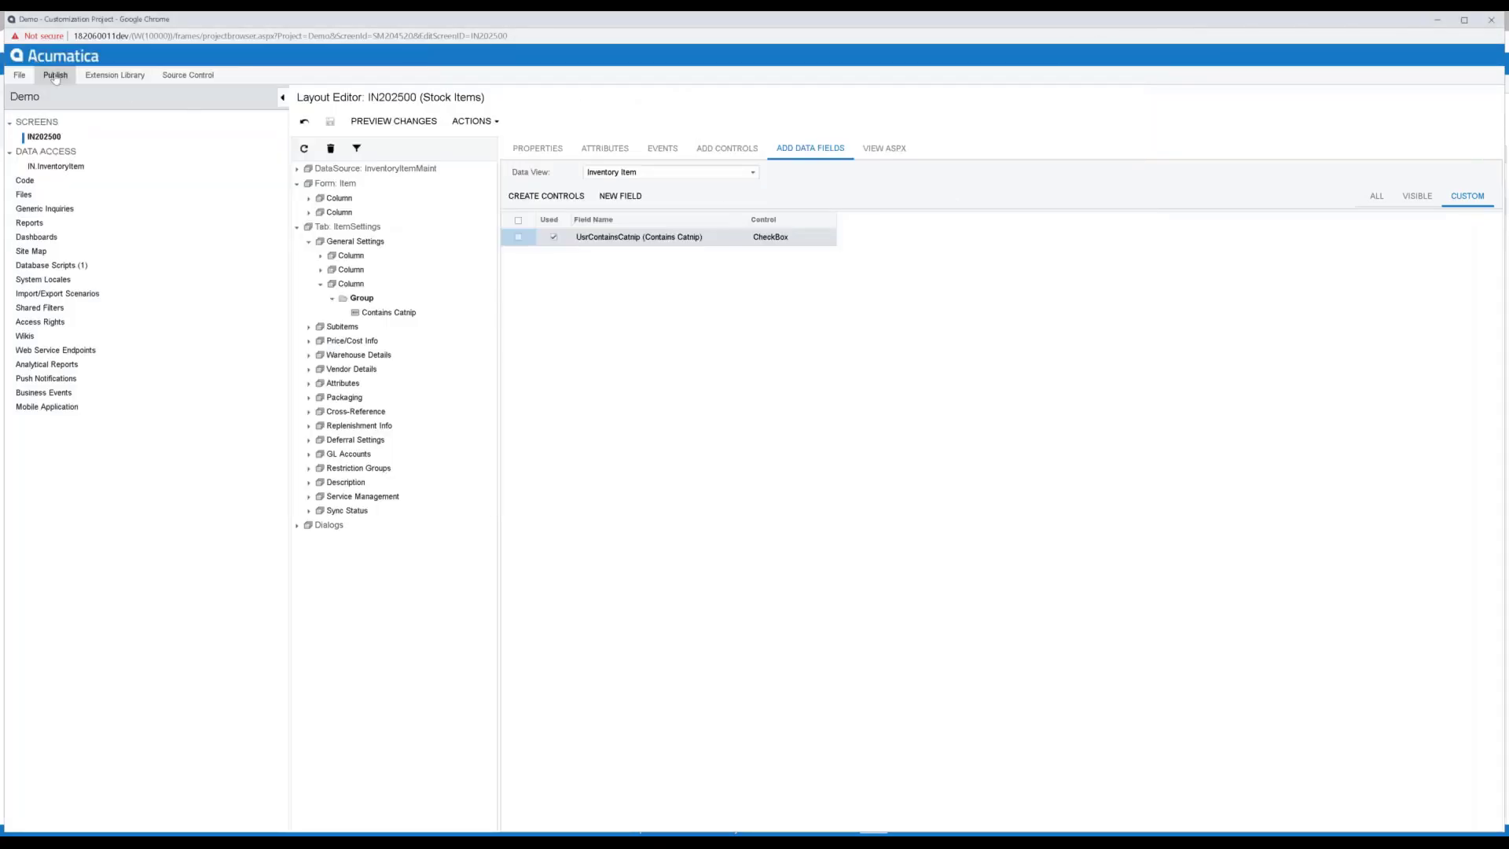
Publish the Demo customization project and close the project editor window once the website is updated
click(55, 75)
click(82, 99)
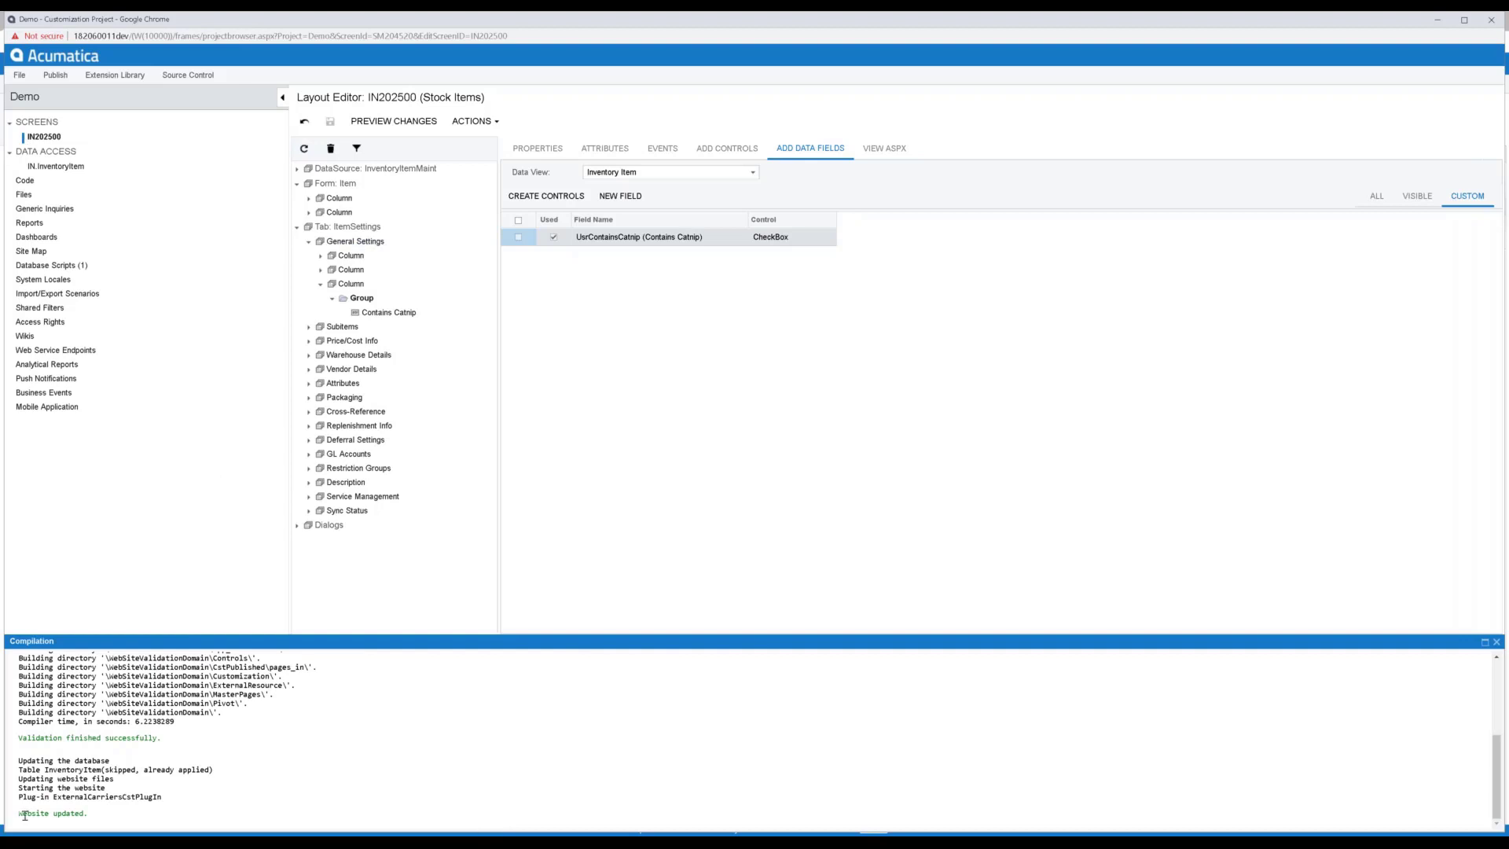
click(1491, 22)
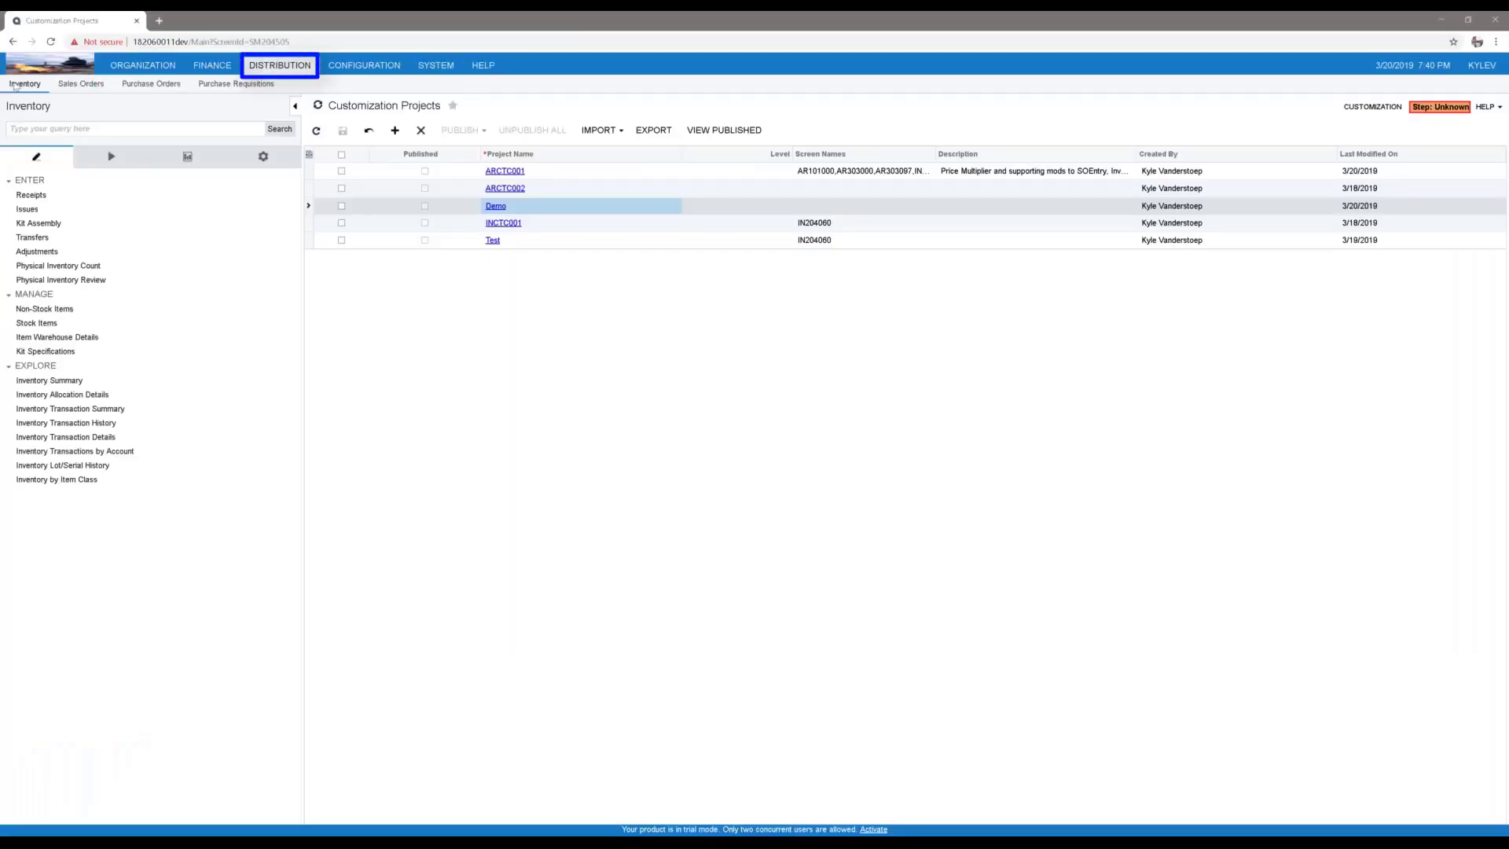
Mark stock item ALD 2MMX4X8W as Contains Catnip, save it, and go to the next item and back to check the setting
click(37, 323)
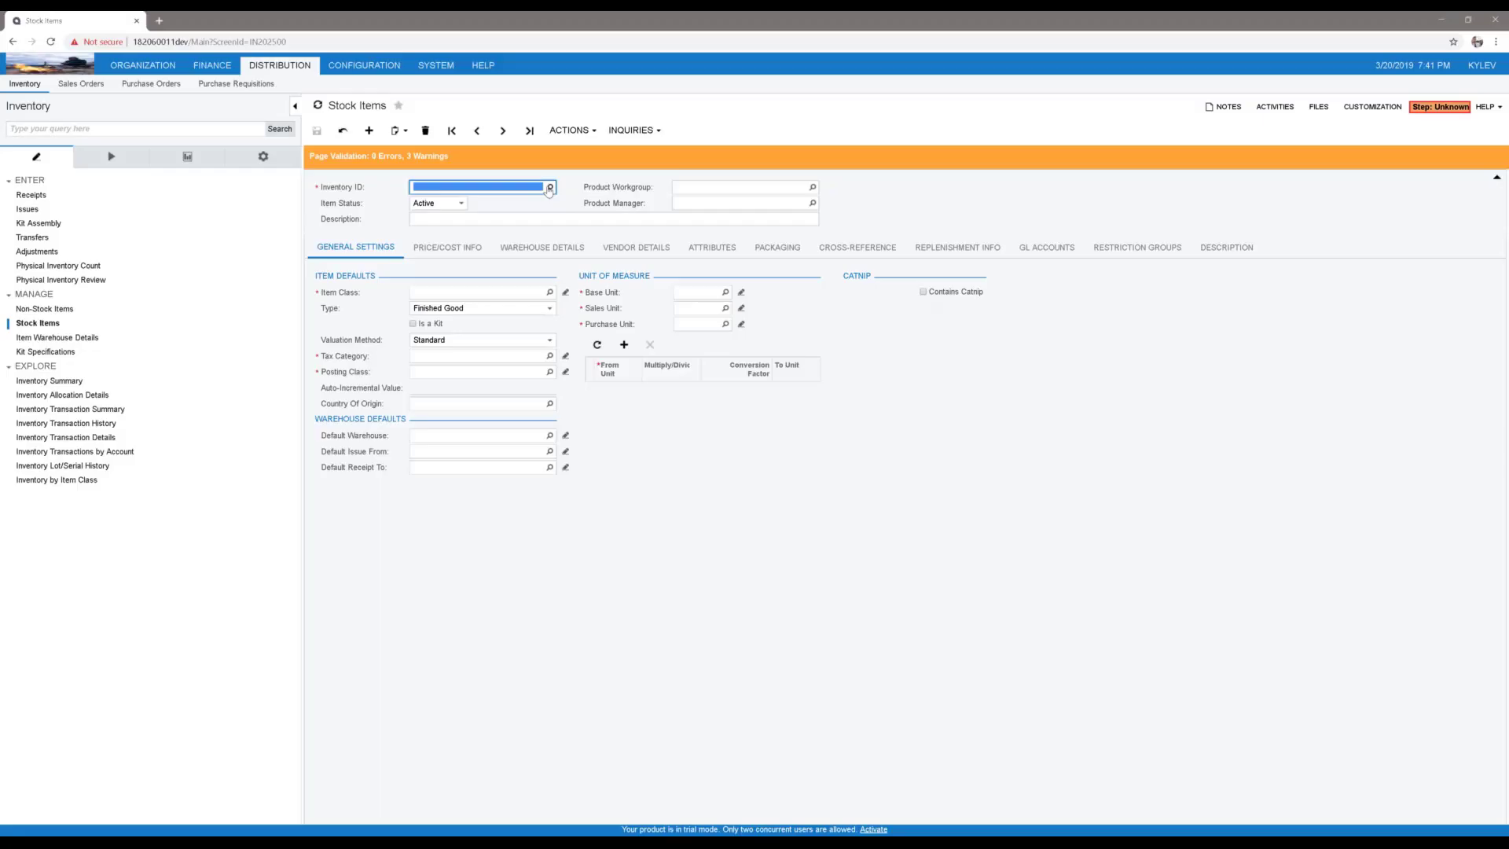
click(550, 187)
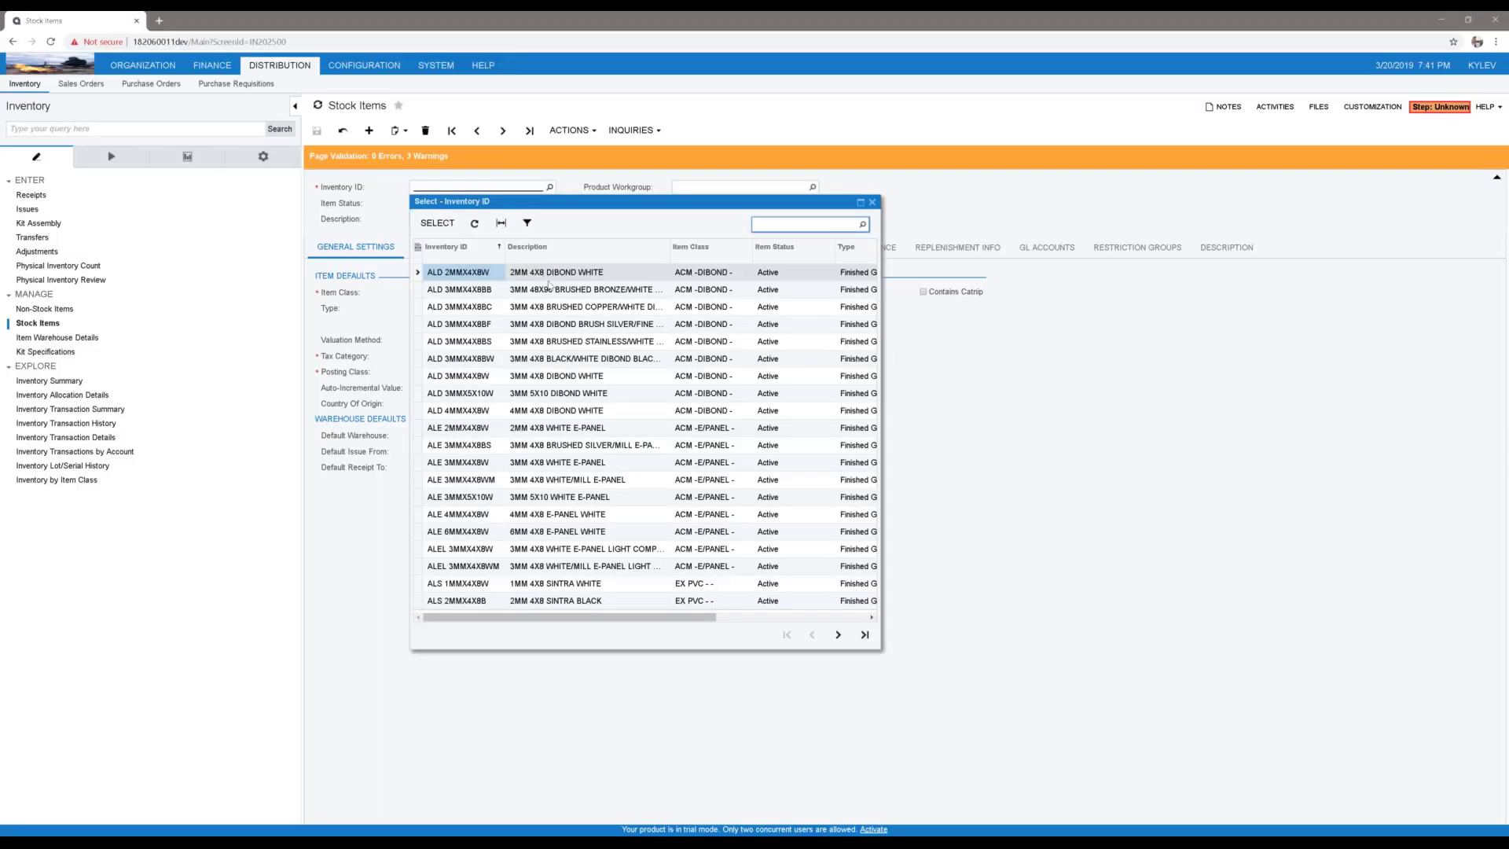
double_click(552, 273)
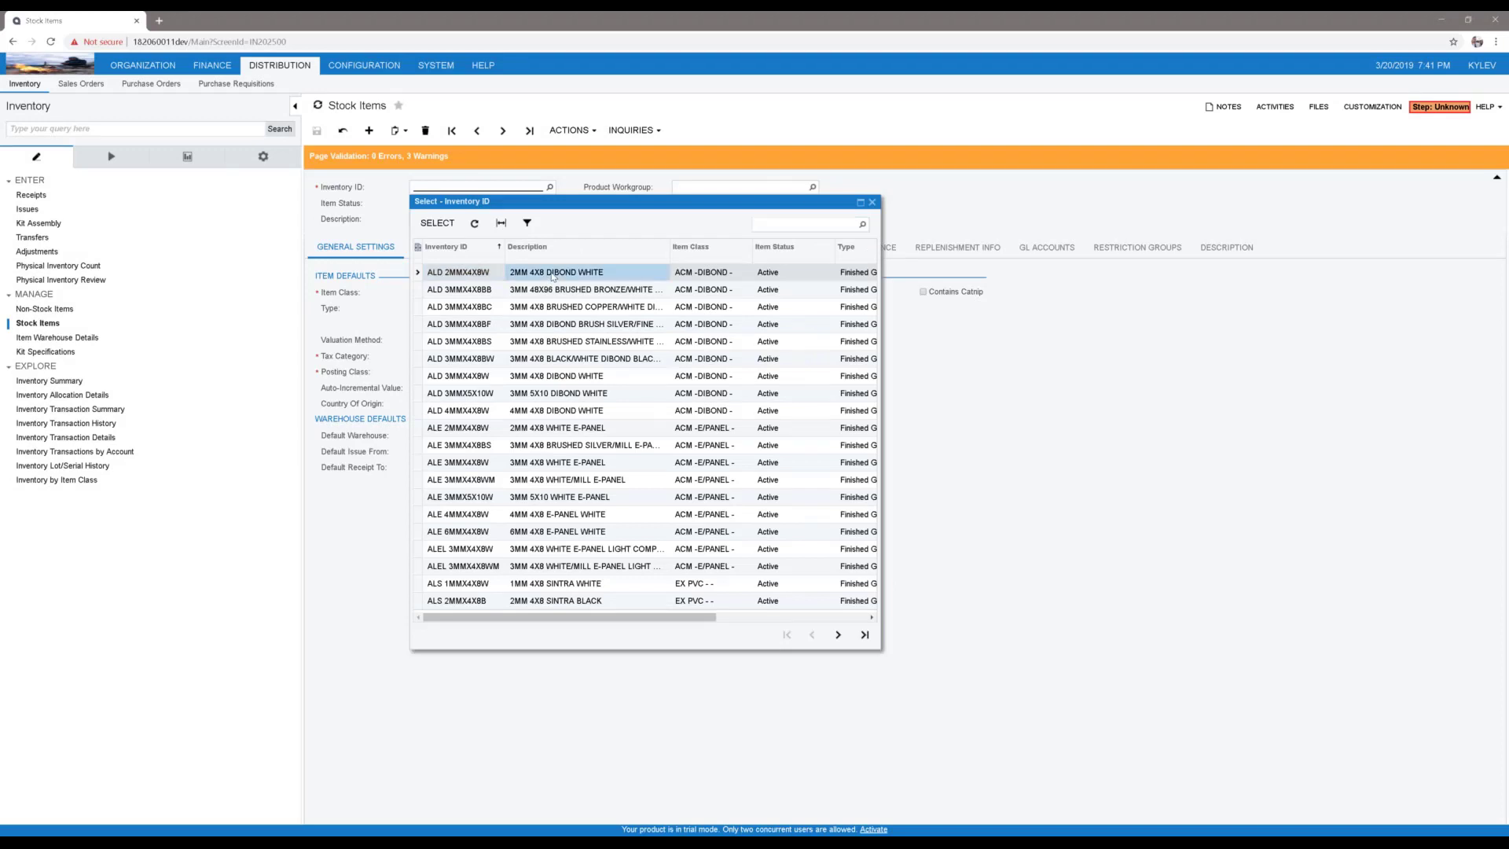
click(923, 292)
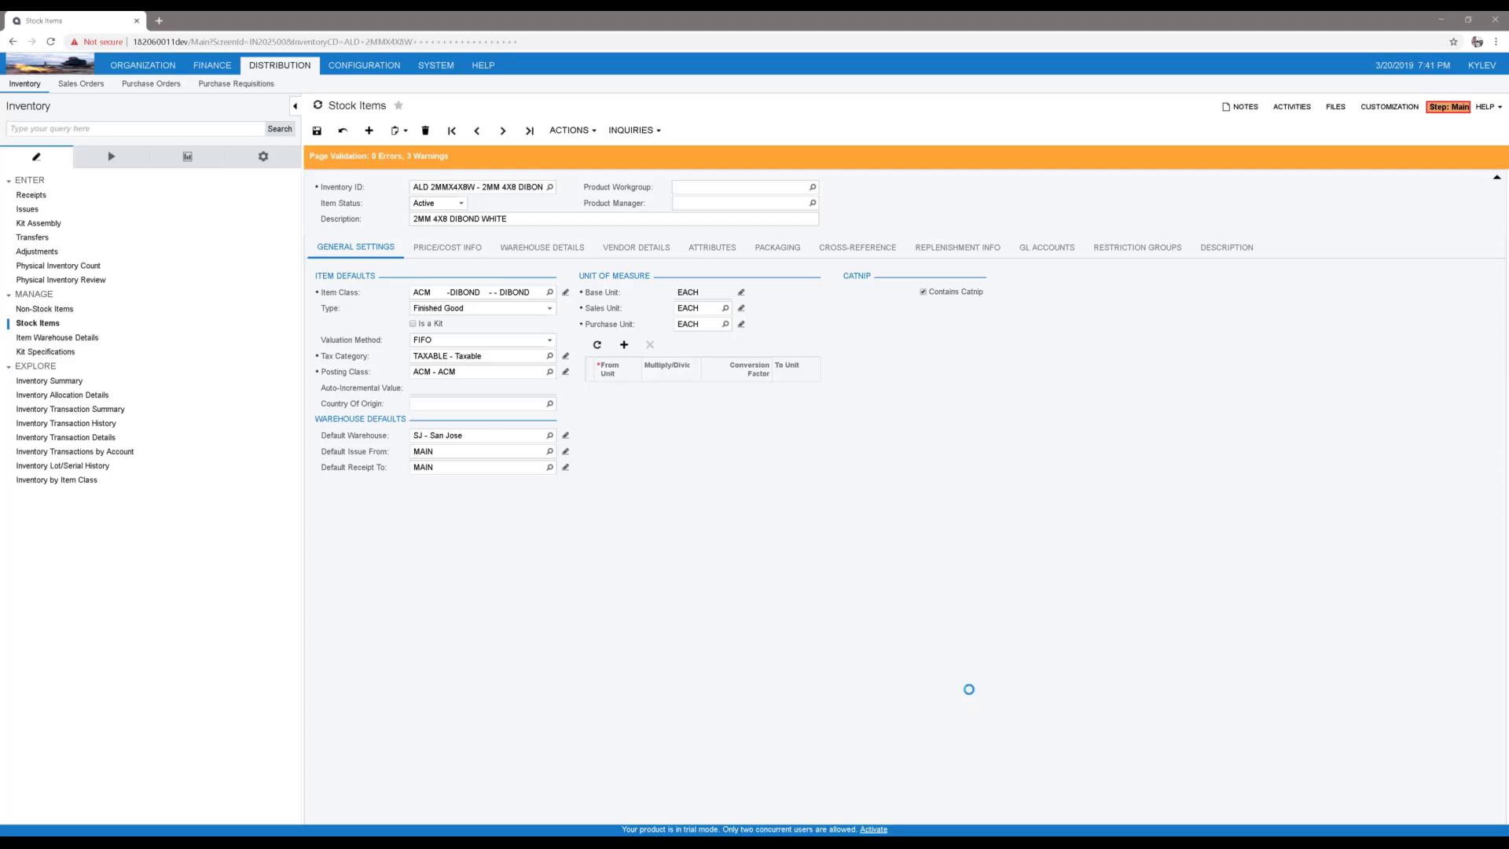
click(503, 131)
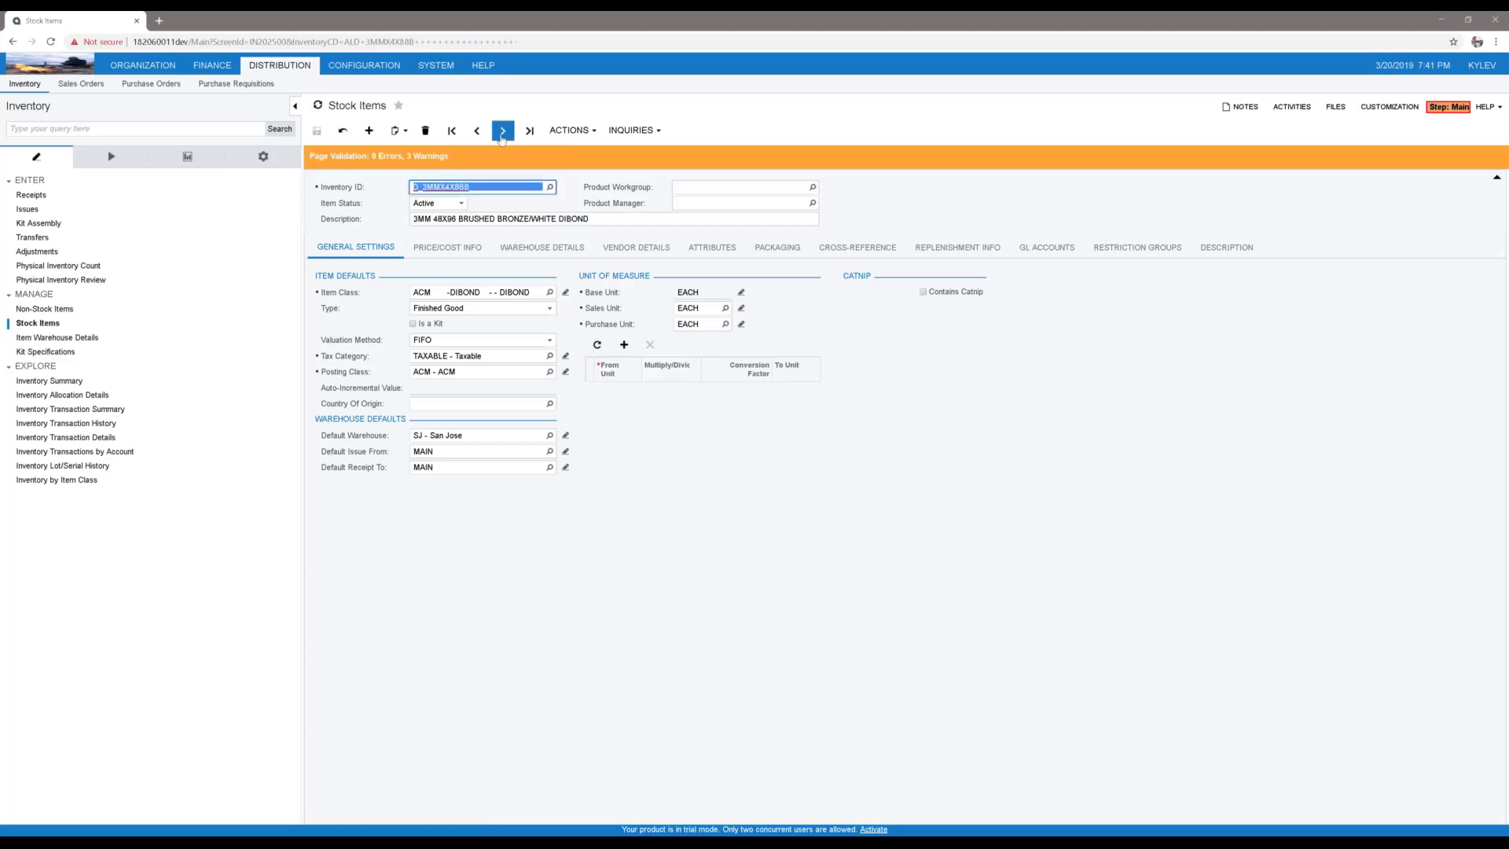
click(485, 139)
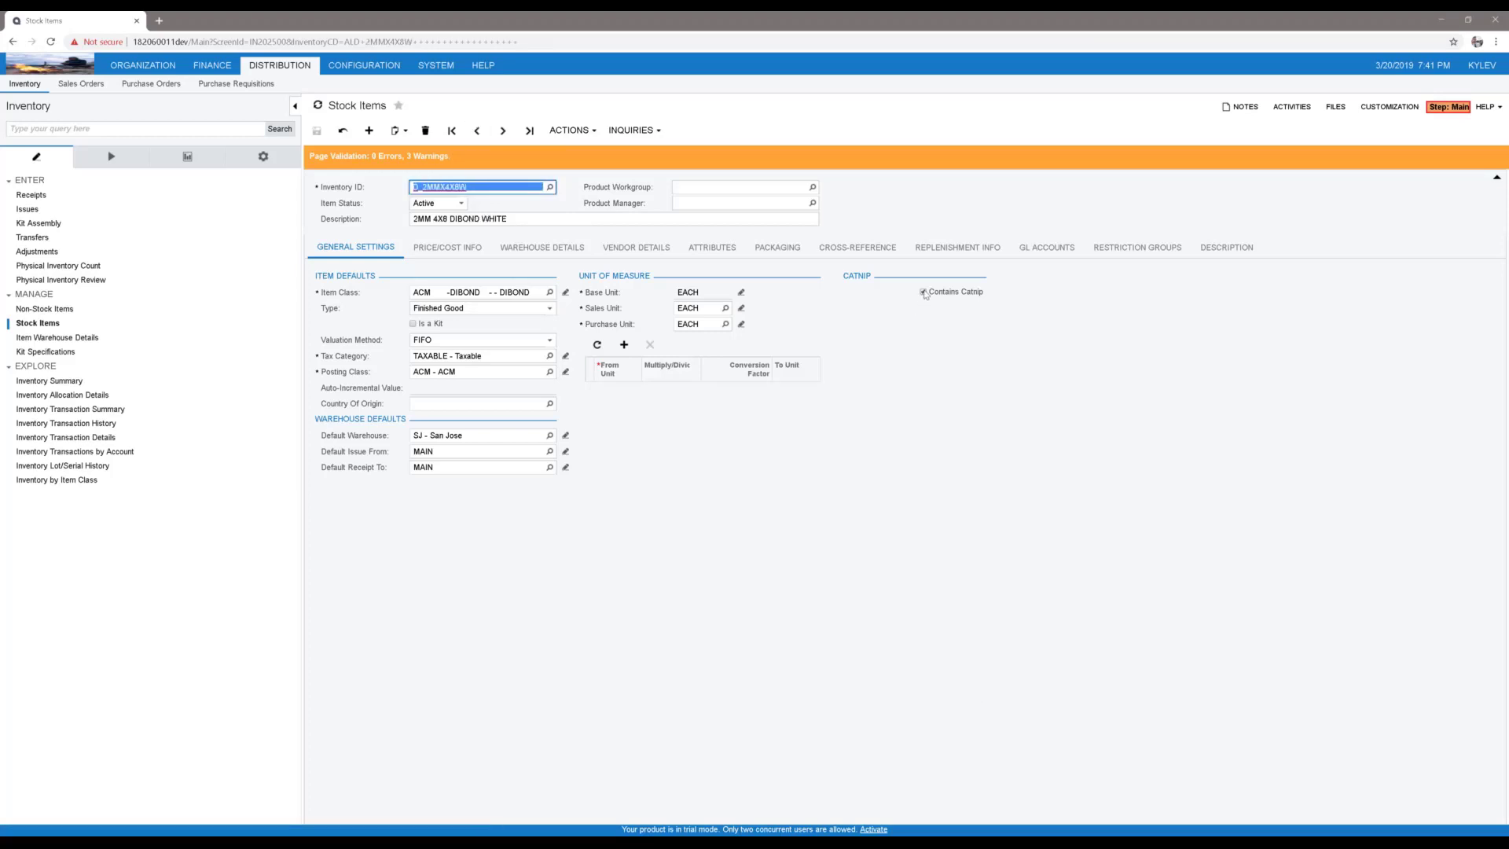